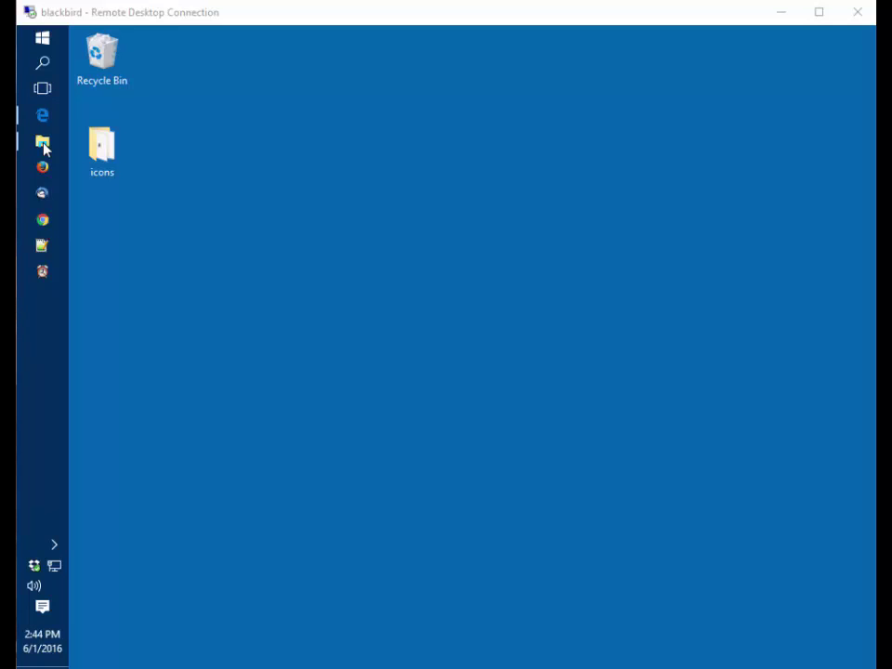
Open C:\Temp in File Explorer and select mascot_2_5_1_windows.exe
left_click(42, 142)
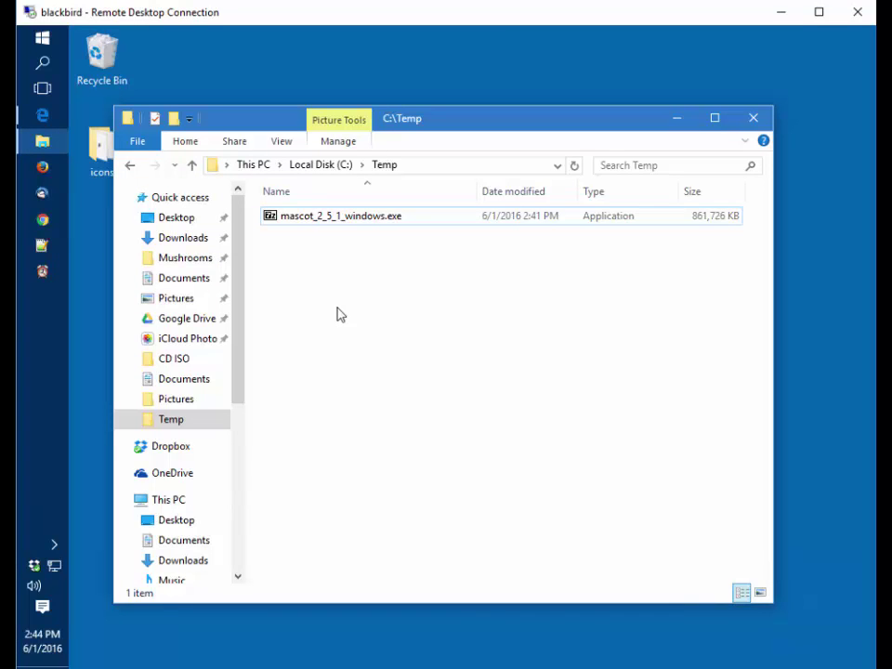
left_click(306, 222)
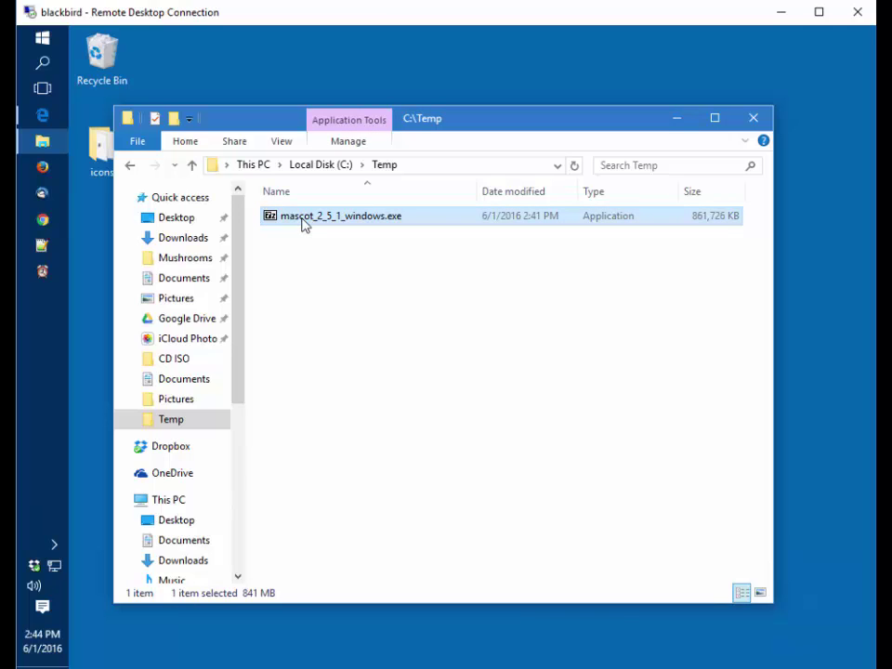
Run mascot_2_5_1_windows.exe and extract it with 7-Zip into C:\Temp\
double_click(302, 223)
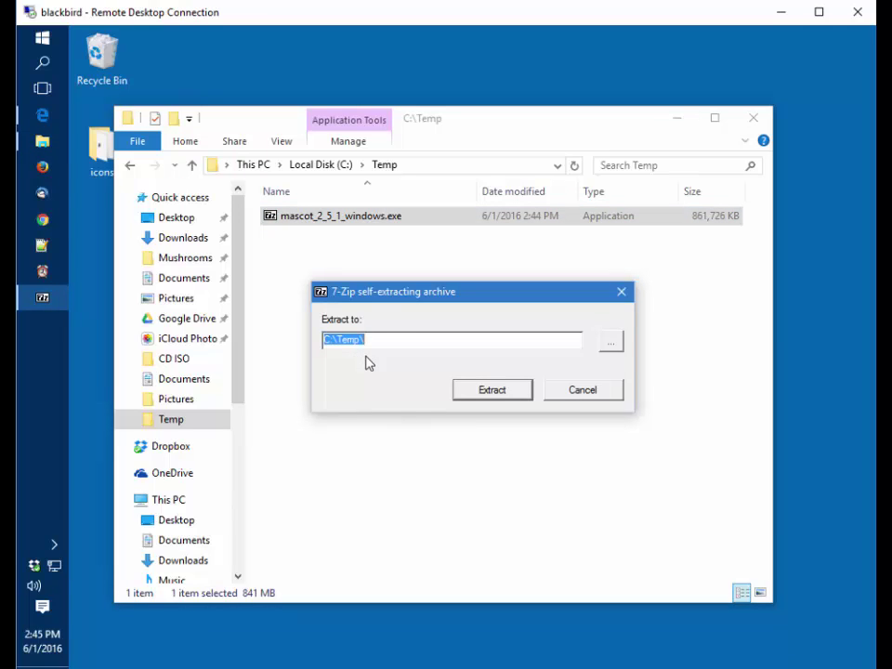
left_click(493, 391)
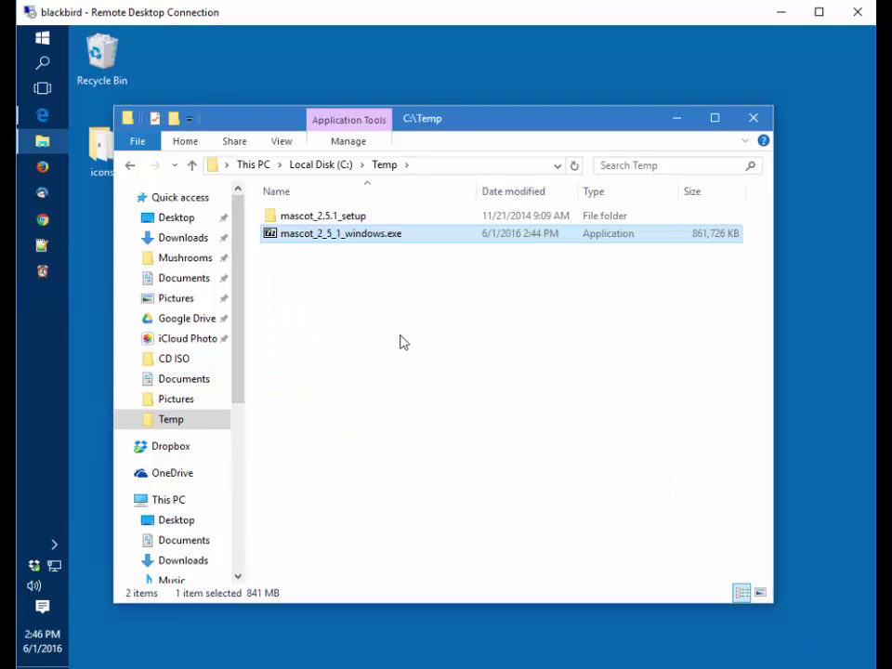
Open the mascot_2.5.1_setup folder and open manual.pdf with Reader
double_click(330, 217)
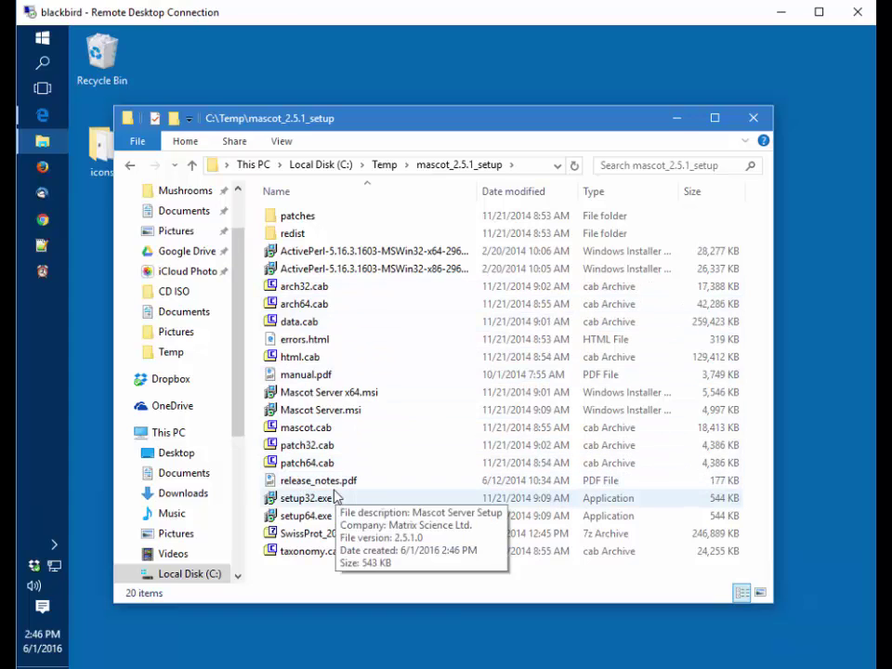
left_click(312, 380)
right_click(311, 380)
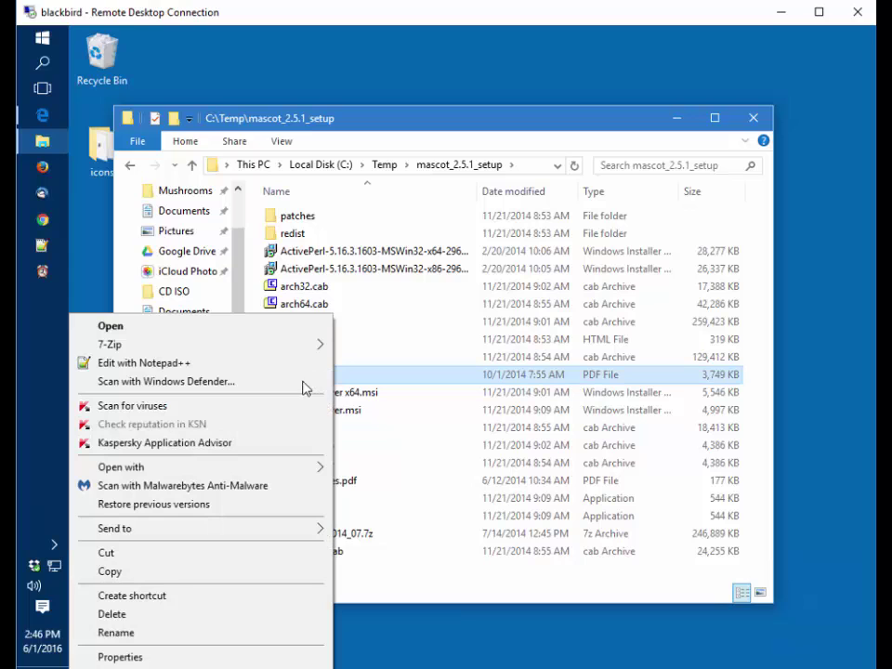
mouse_move(280, 468)
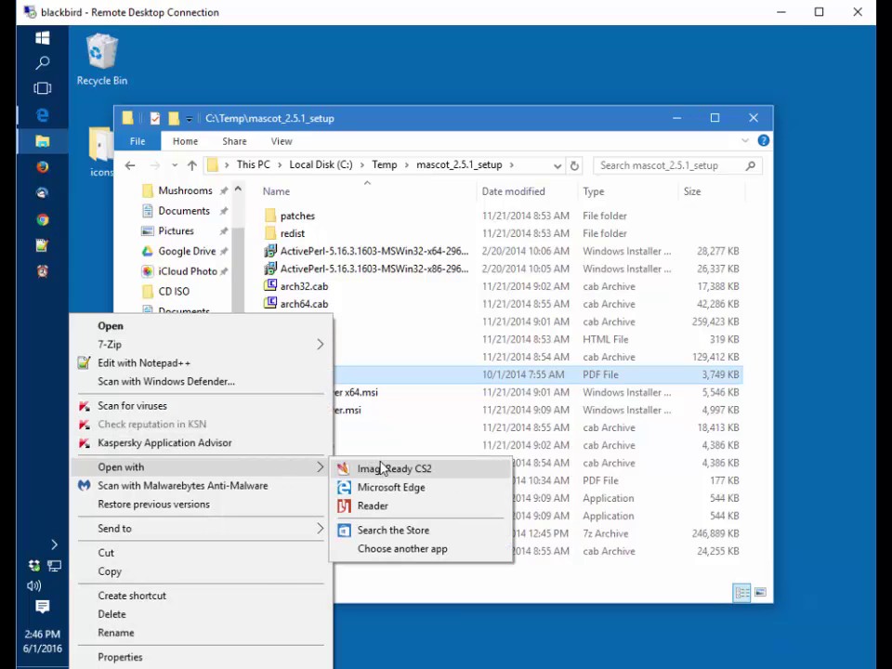
left_click(383, 508)
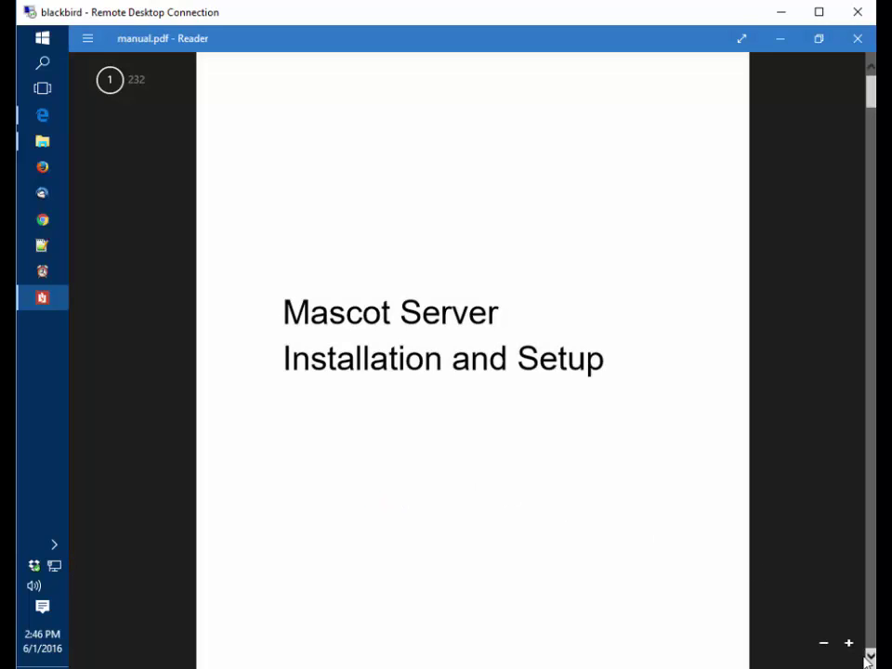
Zoom into the manual and show its bookmarks, scrolled down to Installation: Windows
left_click(850, 643)
left_click(850, 644)
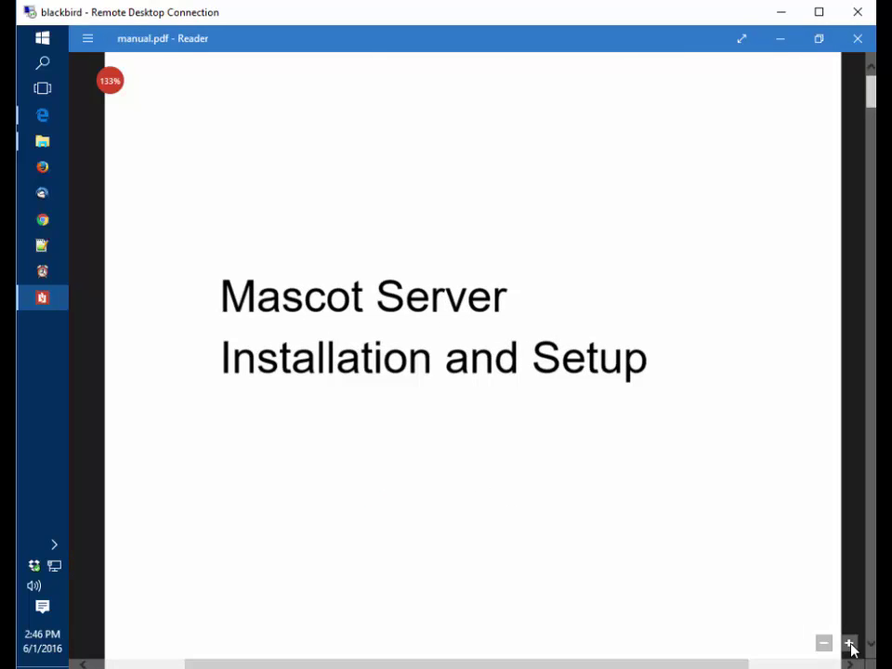
right_click(593, 568)
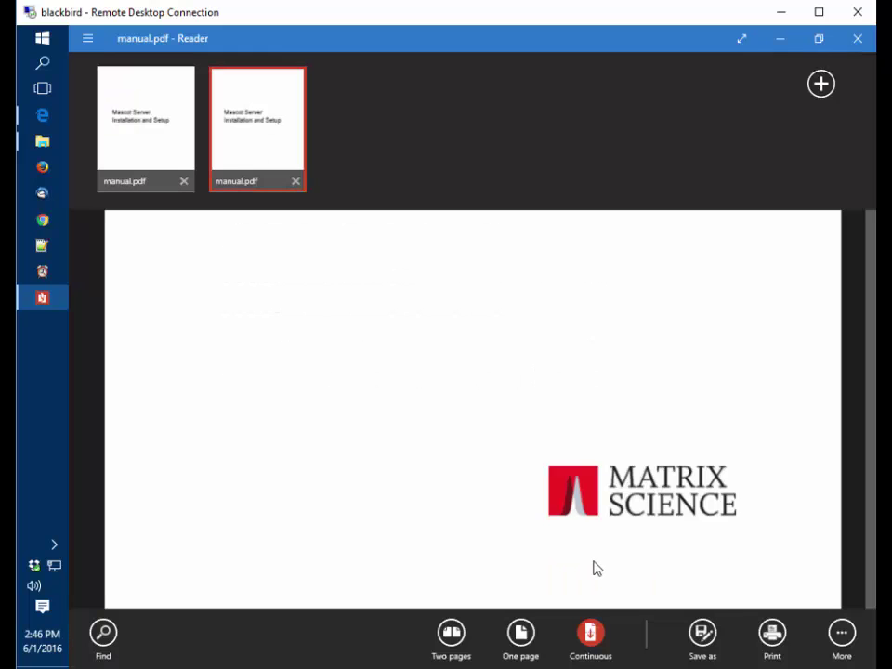
left_click(842, 636)
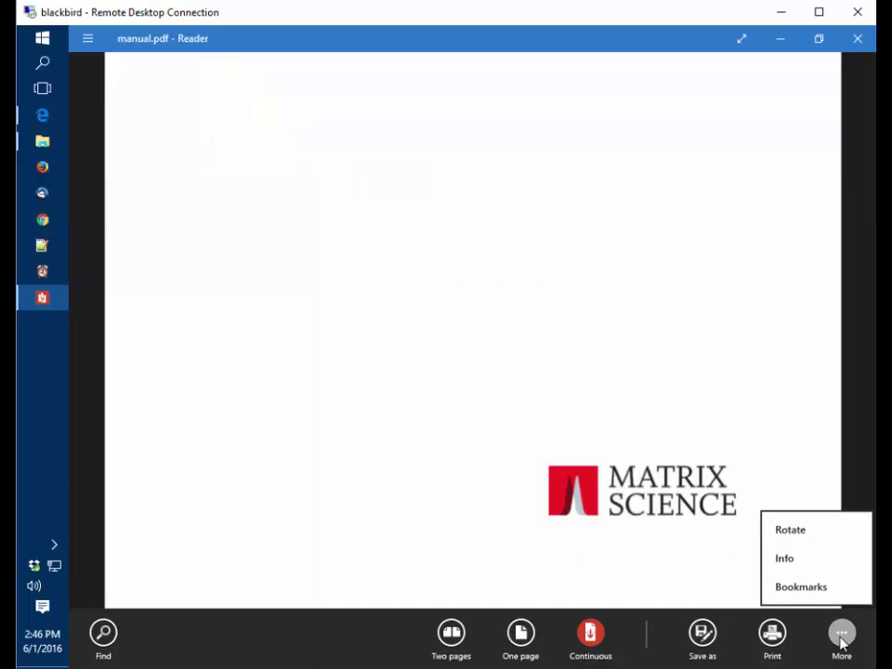
left_click(801, 586)
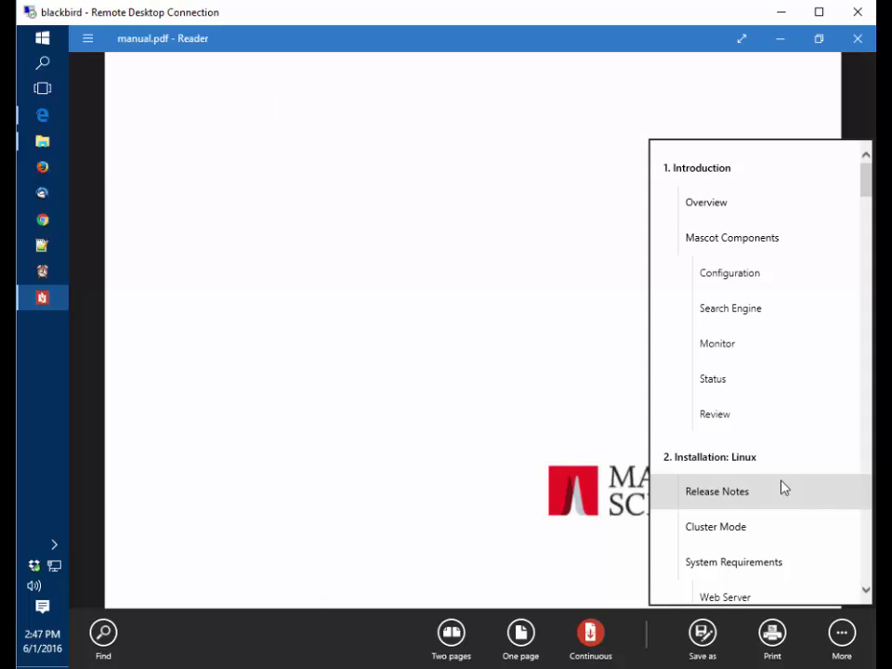
scroll(780, 486, "down", 3)
scroll(764, 481, "down", 15)
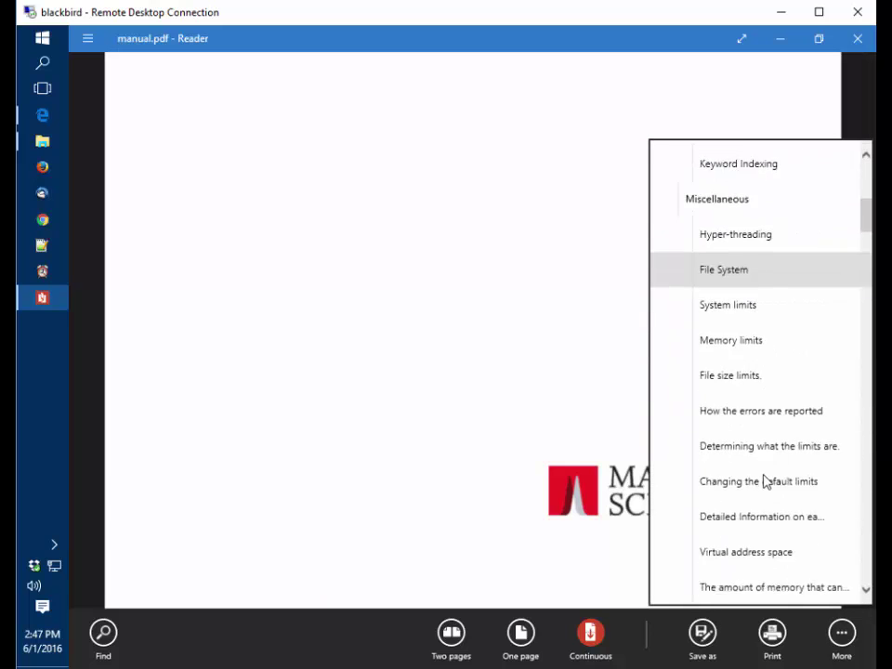
scroll(764, 480, "down", 2)
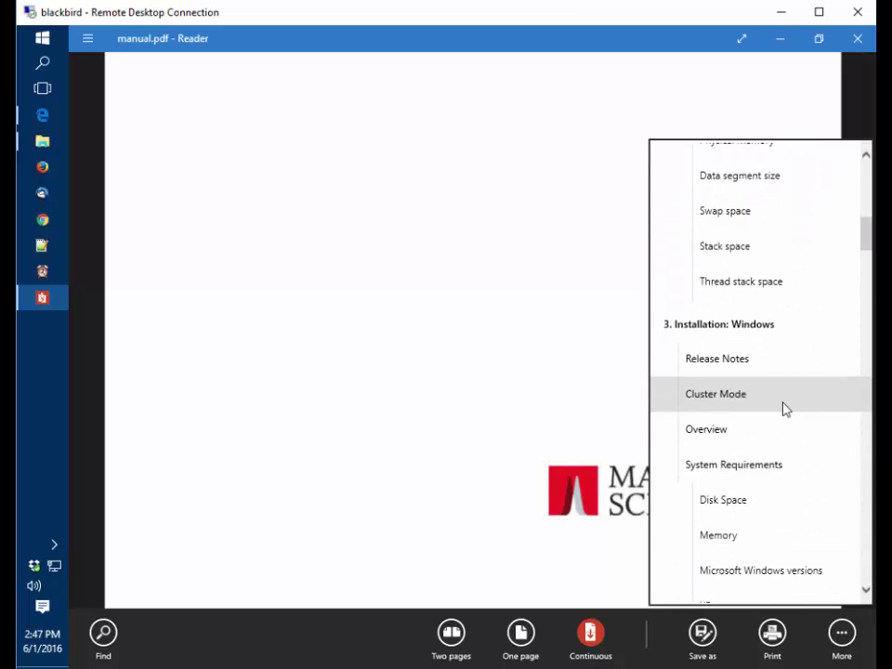
scroll(737, 433, "down", 7)
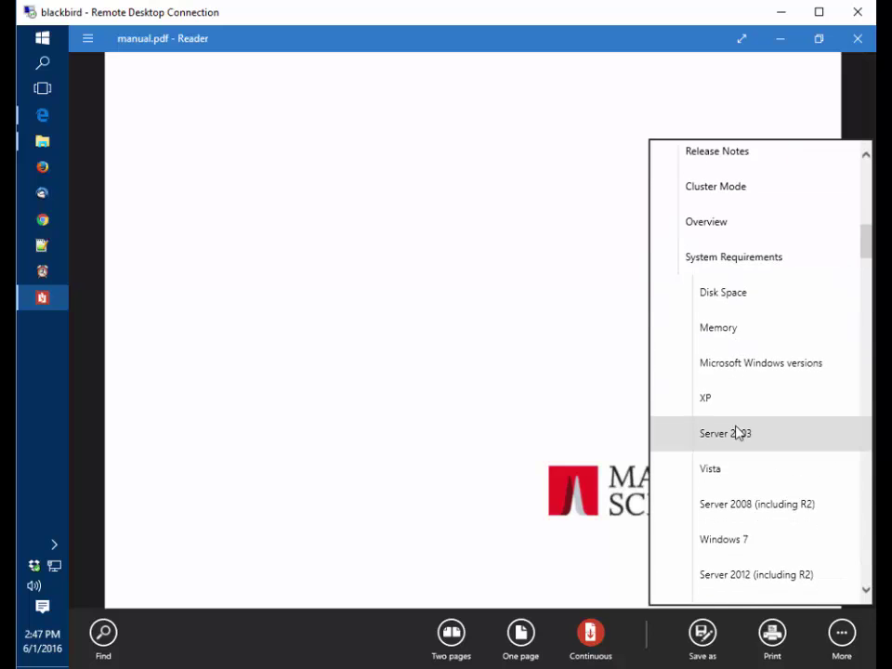
scroll(737, 432, "down", 2)
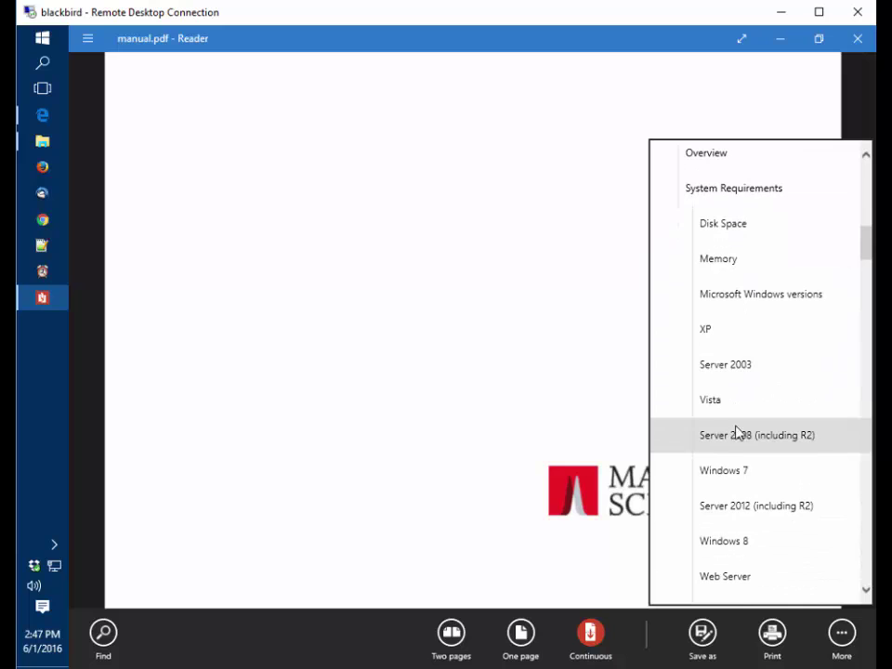
Jump to the Windows 8 bookmark and zoom in on the Add Roles and Features Wizard screenshot
left_click(723, 543)
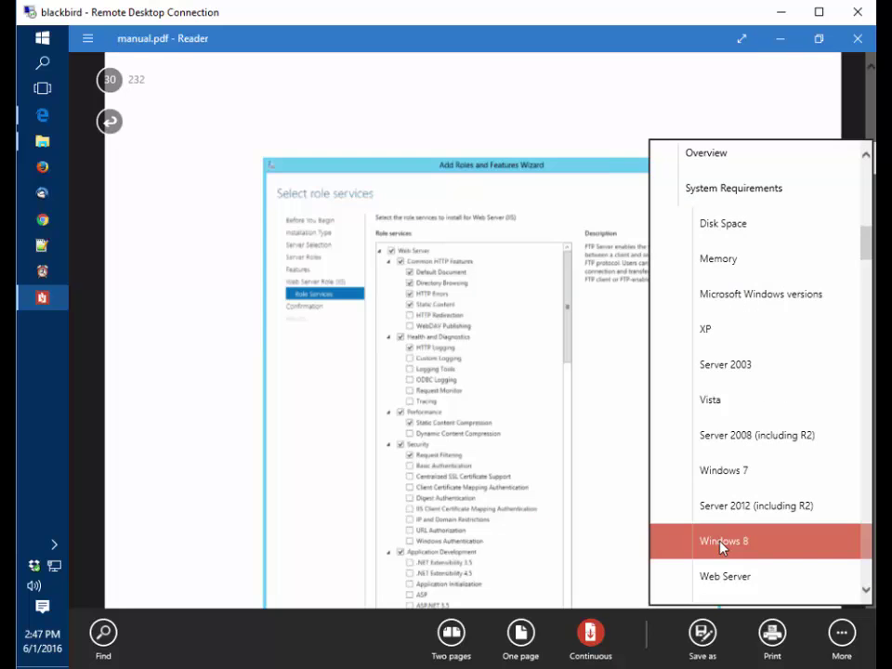
left_click(200, 244)
left_click(805, 556)
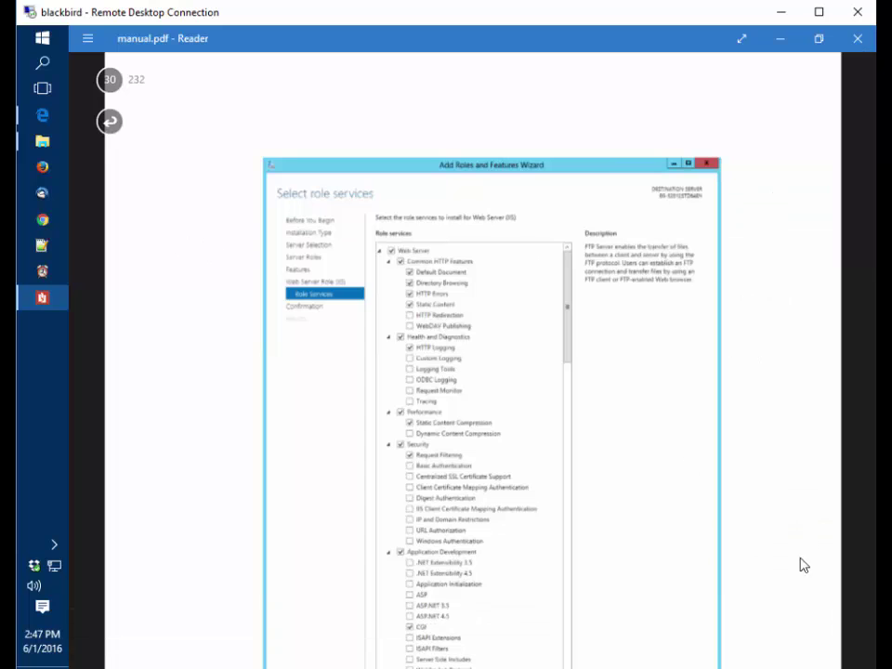
left_click(848, 644)
left_click(849, 644)
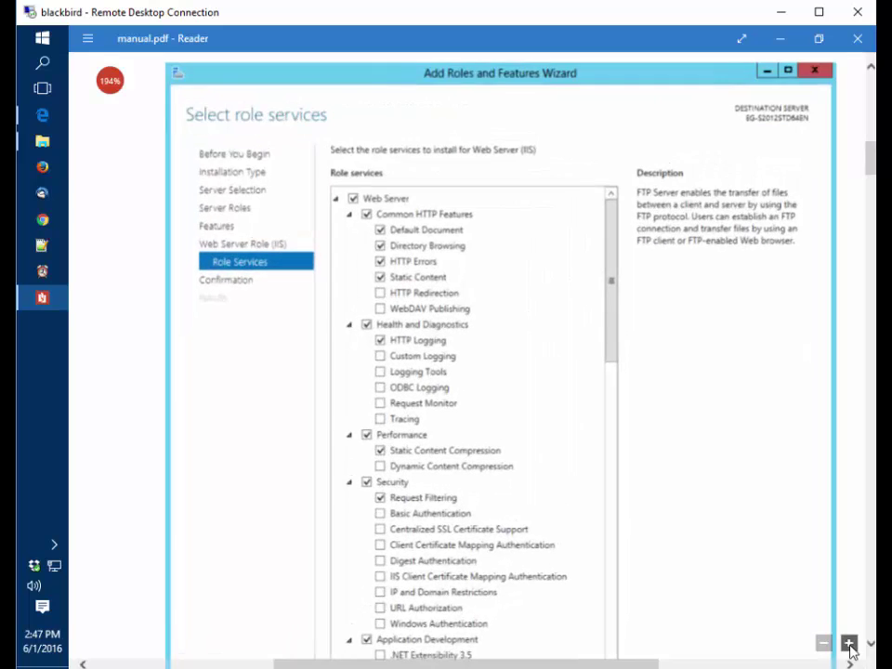
left_click(849, 644)
left_click(849, 644)
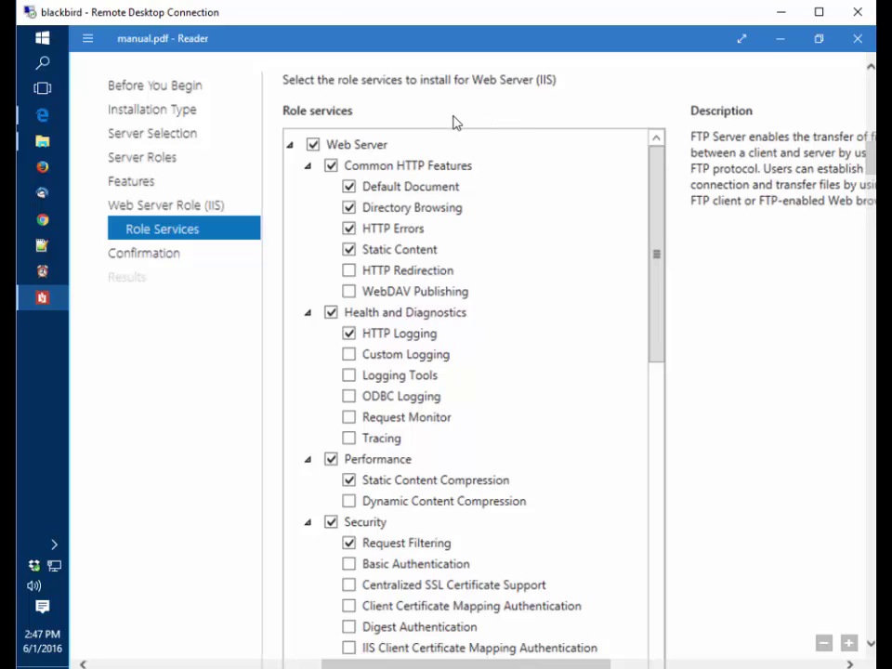
Open Windows Features from Programs and Features, expand Internet Information Services, and reposition the dialog
right_click(43, 40)
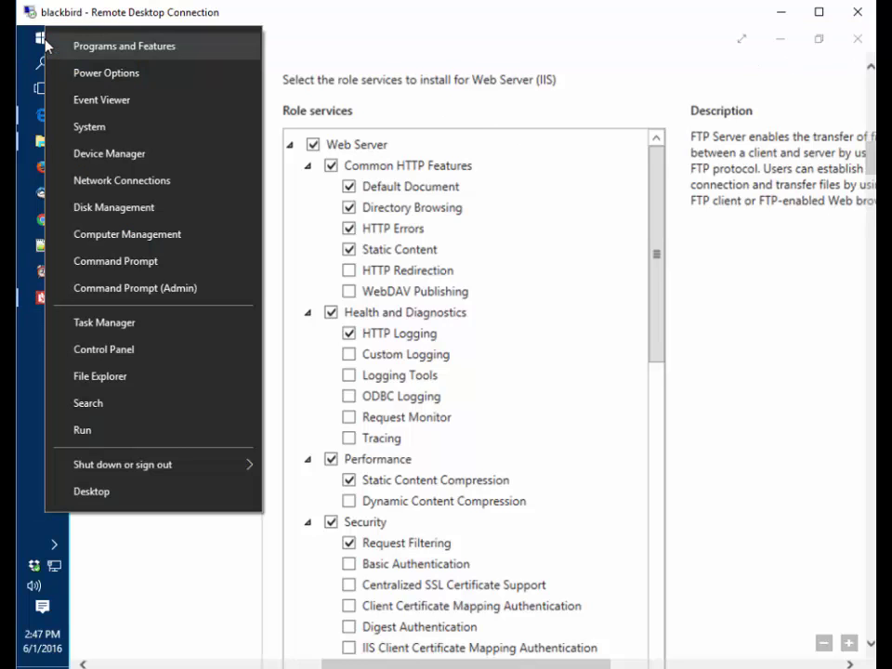
left_click(118, 51)
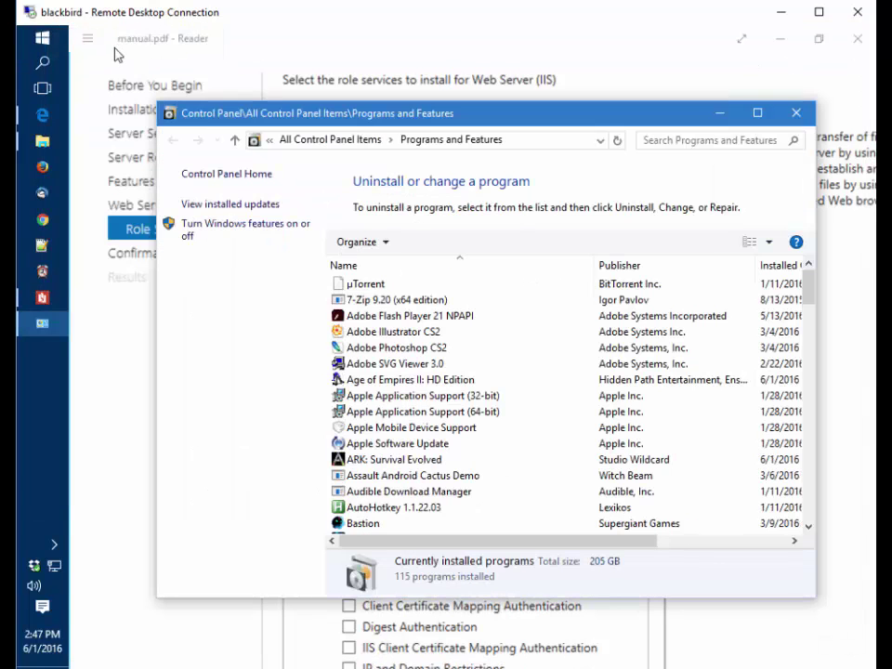
left_click(227, 229)
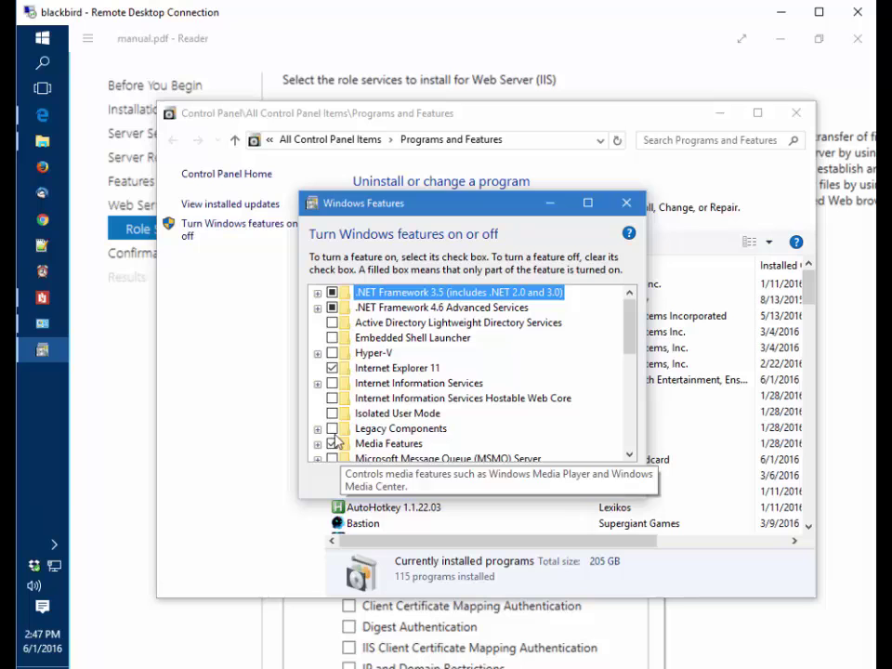
left_click(317, 383)
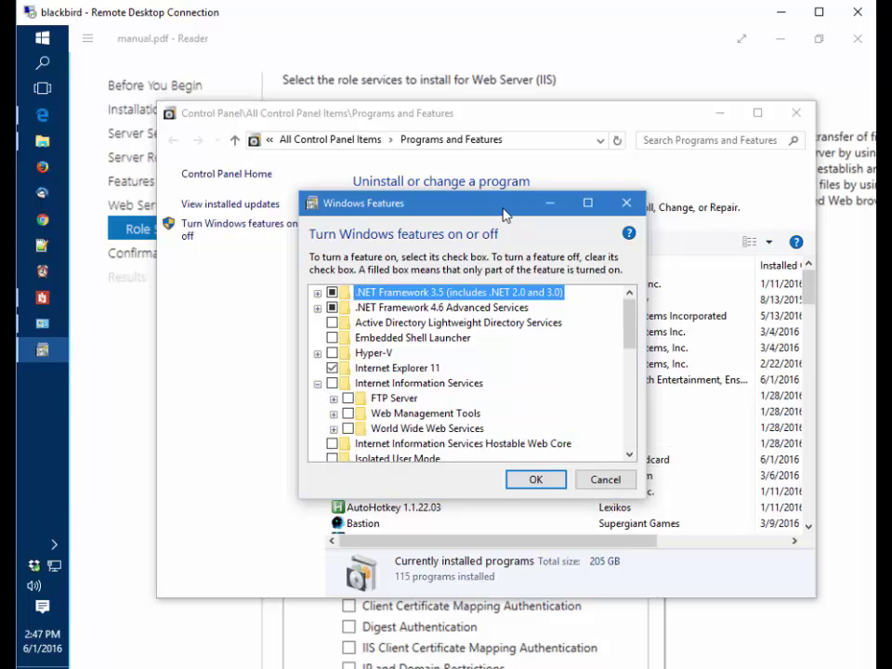
left_click_drag(520, 203, 685, 357)
Bring the manual's role services screenshot back to the front and scroll through it
left_click(683, 50)
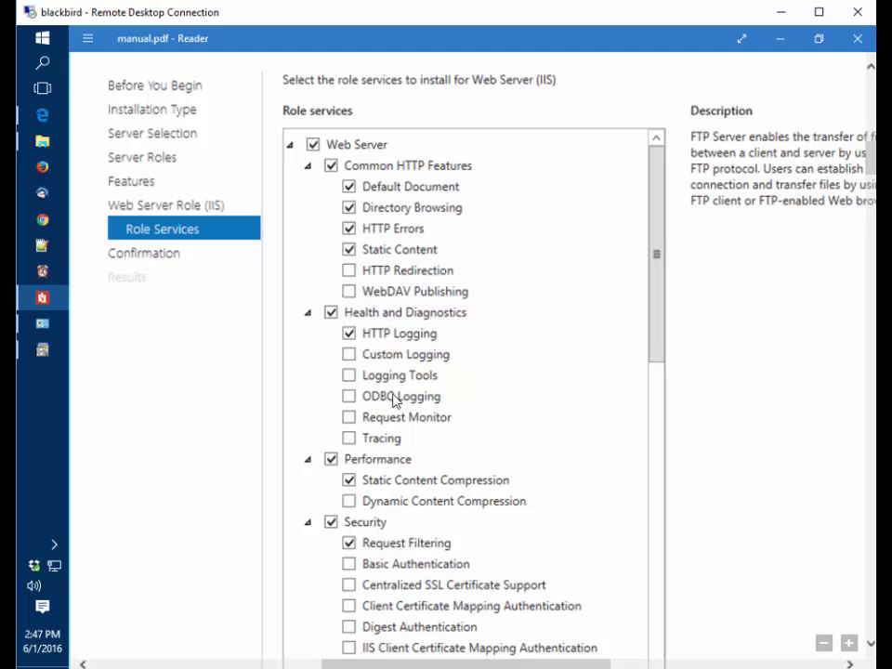
scroll(395, 399, "down", 5)
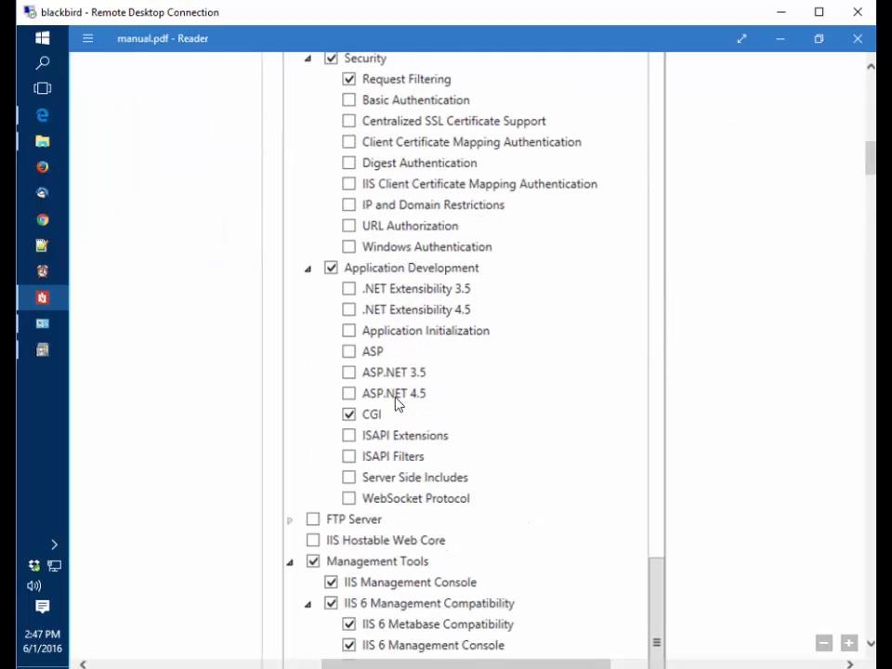
scroll(395, 402, "down", 2)
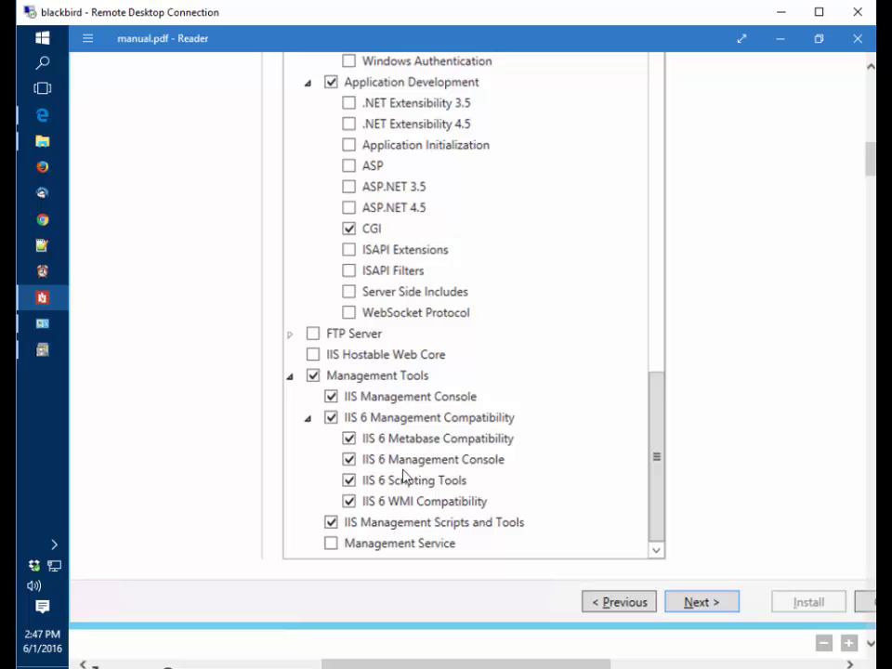
scroll(400, 502, "up", 7)
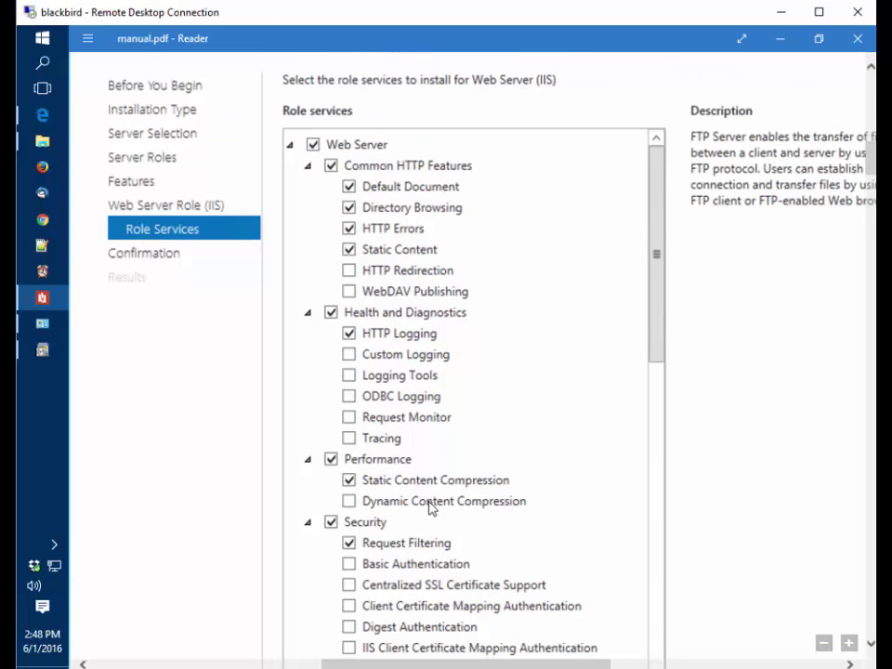
Maximize Windows Features and enable IIS 6 Management Compatibility, IIS Management Console, and Management Scripts and Tools
left_click(41, 353)
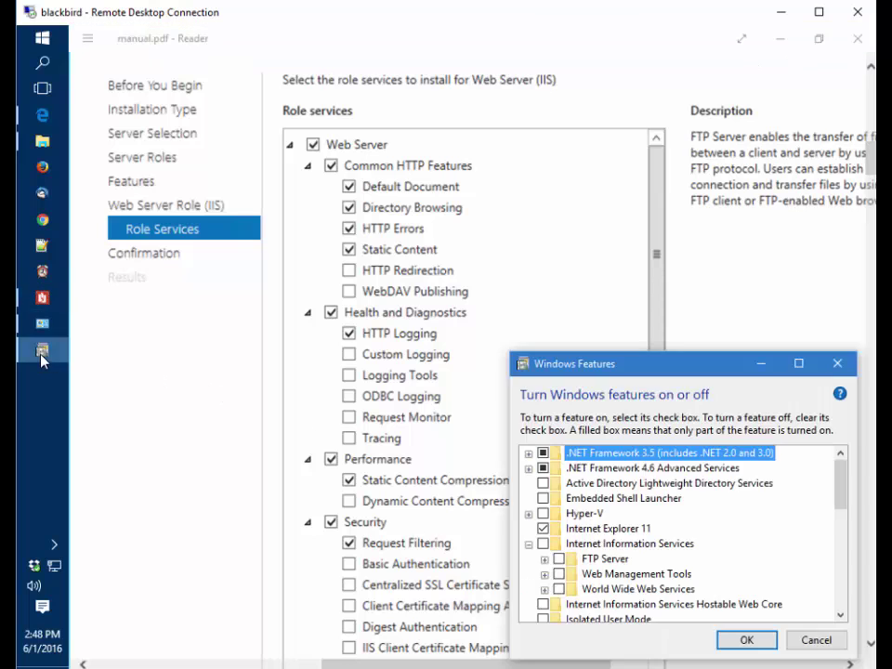
left_click(799, 364)
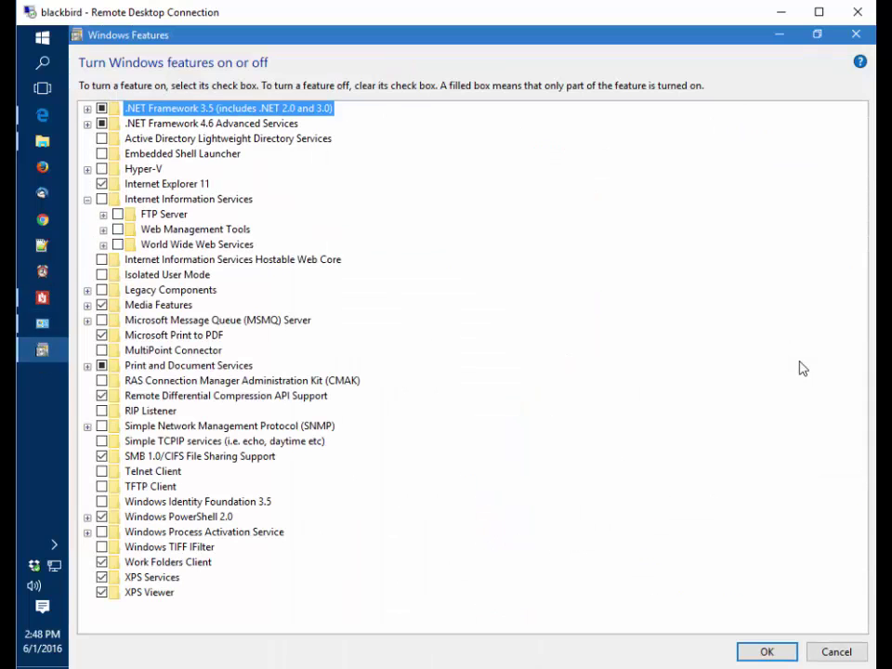
left_click(103, 229)
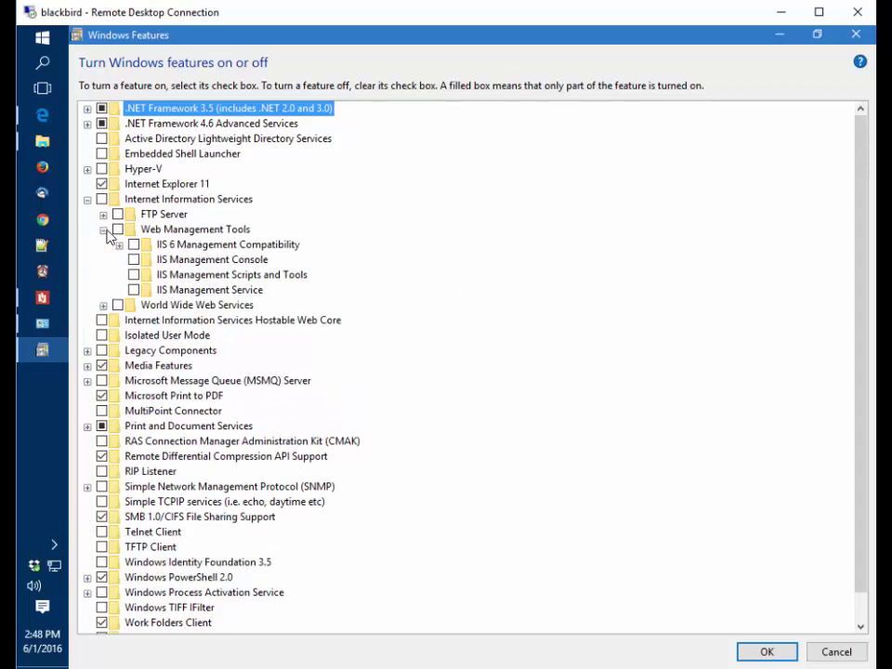
left_click(119, 245)
left_click(133, 245)
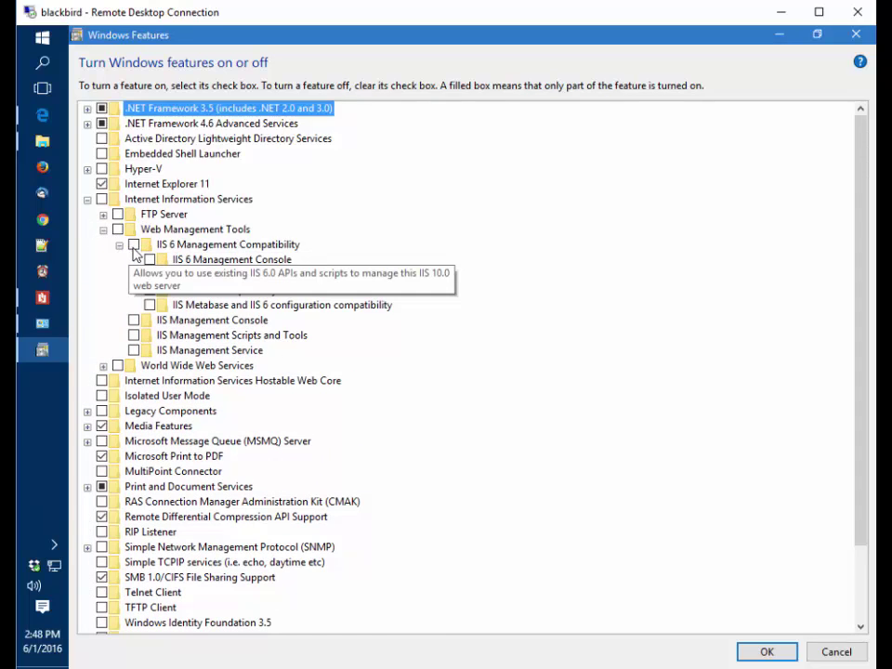
left_click(148, 275)
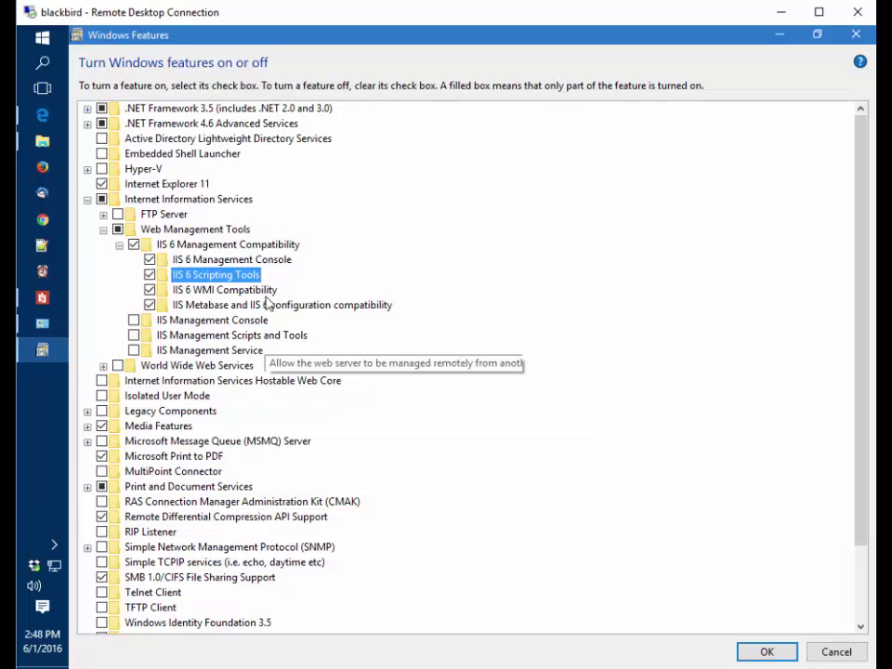
left_click(133, 321)
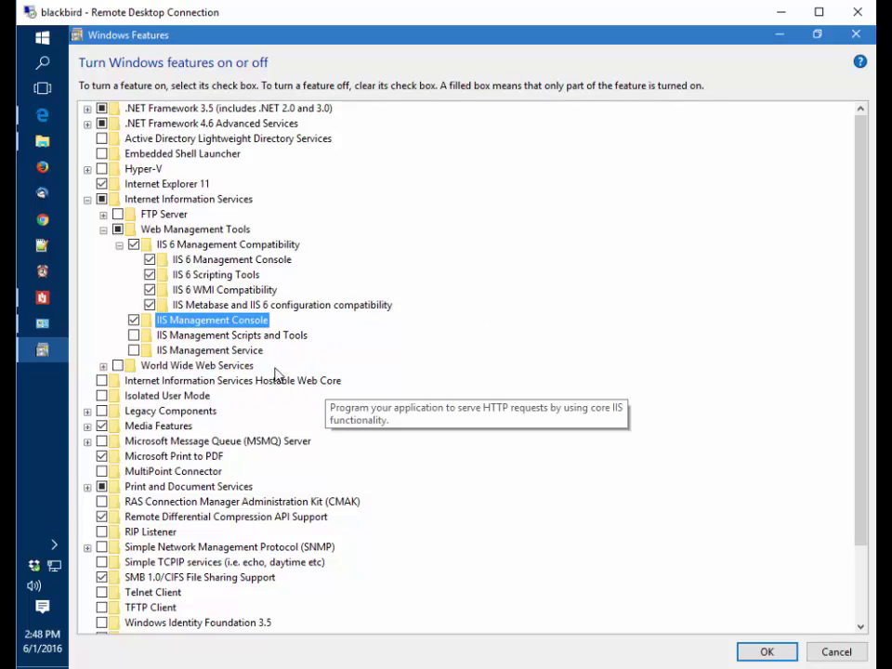
left_click(134, 336)
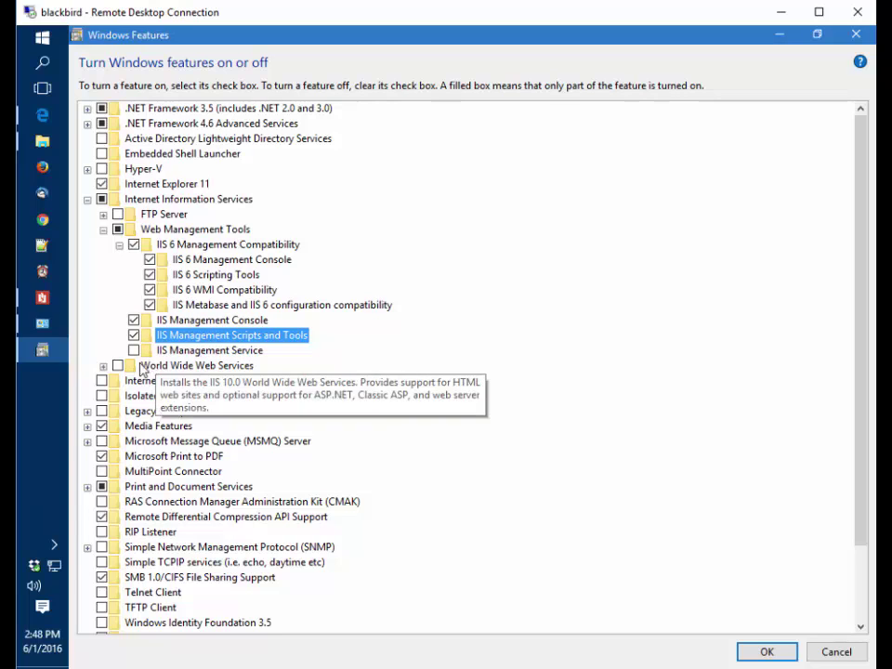
Enable CGI plus Default Document, Directory Browsing, HTTP Errors and Static Content under World Wide Web Services
left_click(154, 365)
scroll(177, 363, "down", 2)
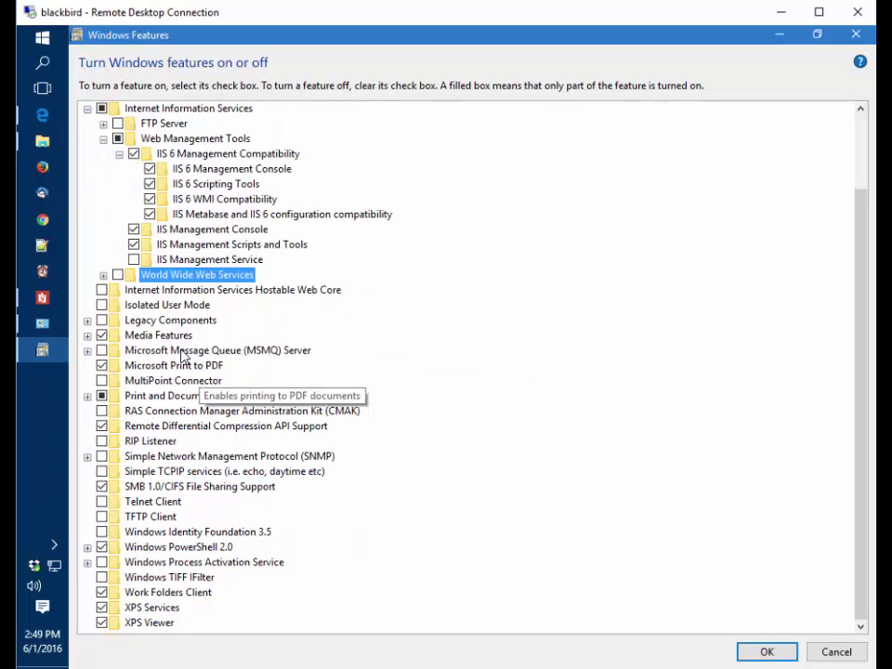
left_click(103, 276)
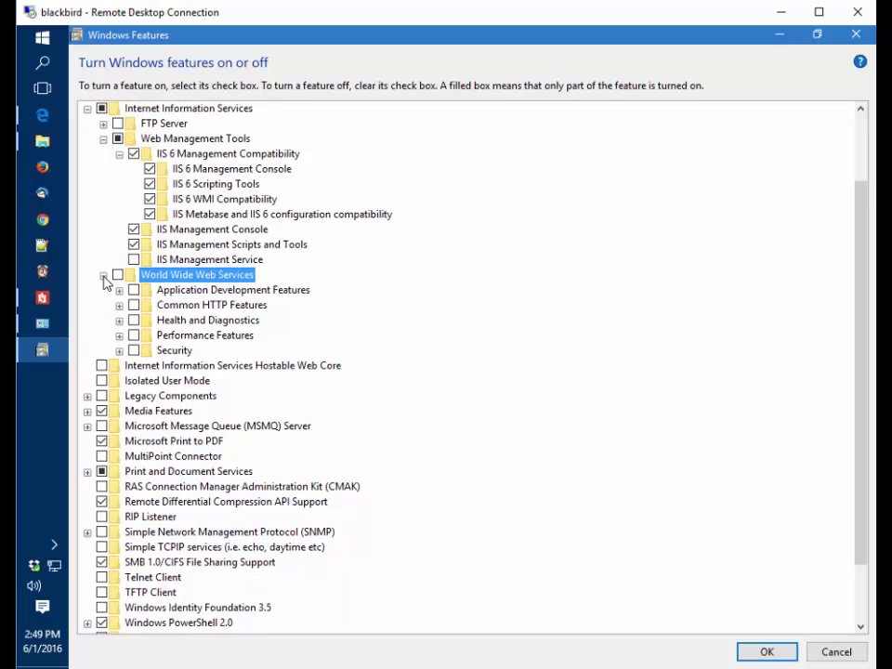
left_click(119, 291)
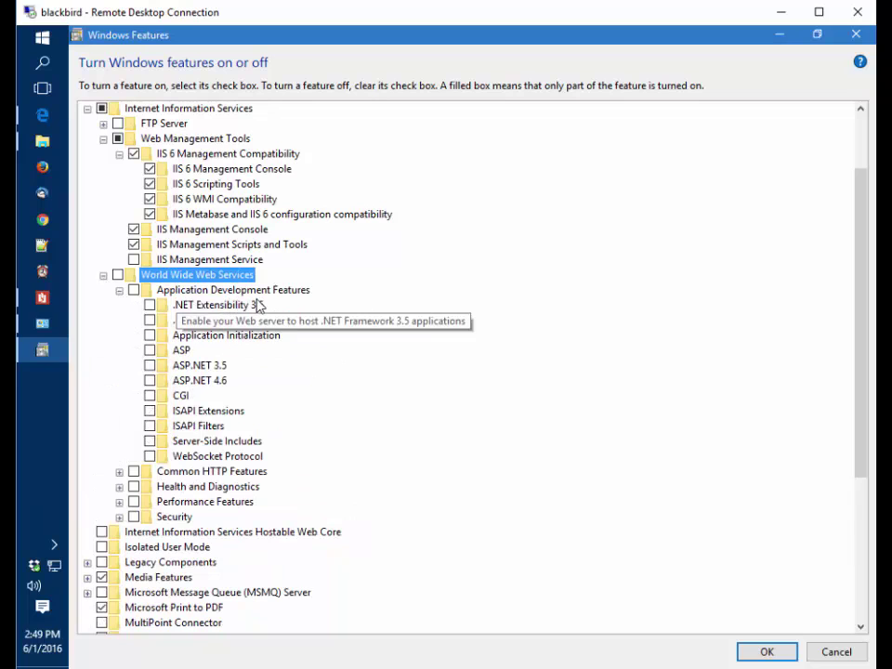
left_click(150, 396)
scroll(147, 450, "down", 1)
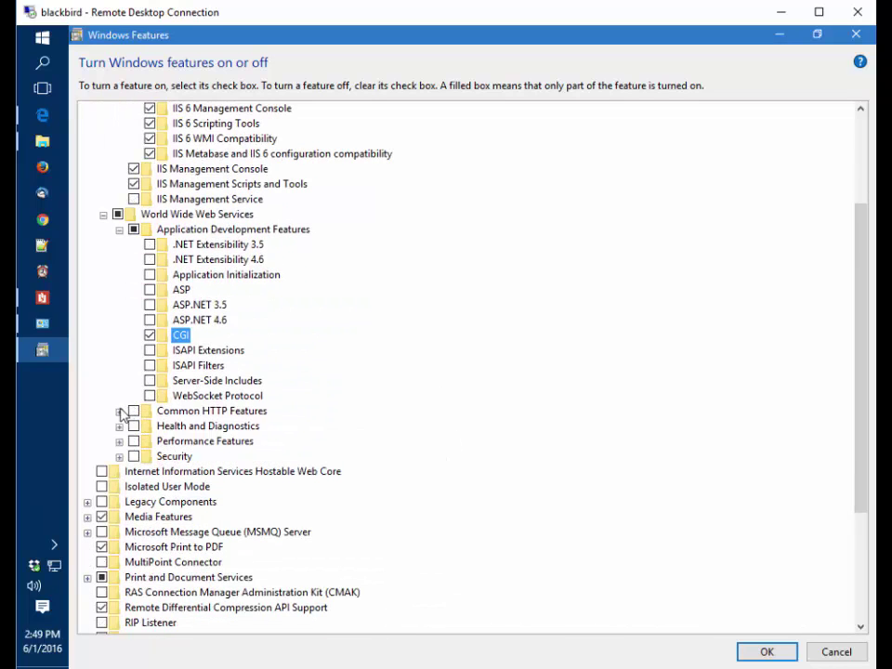
left_click(119, 411)
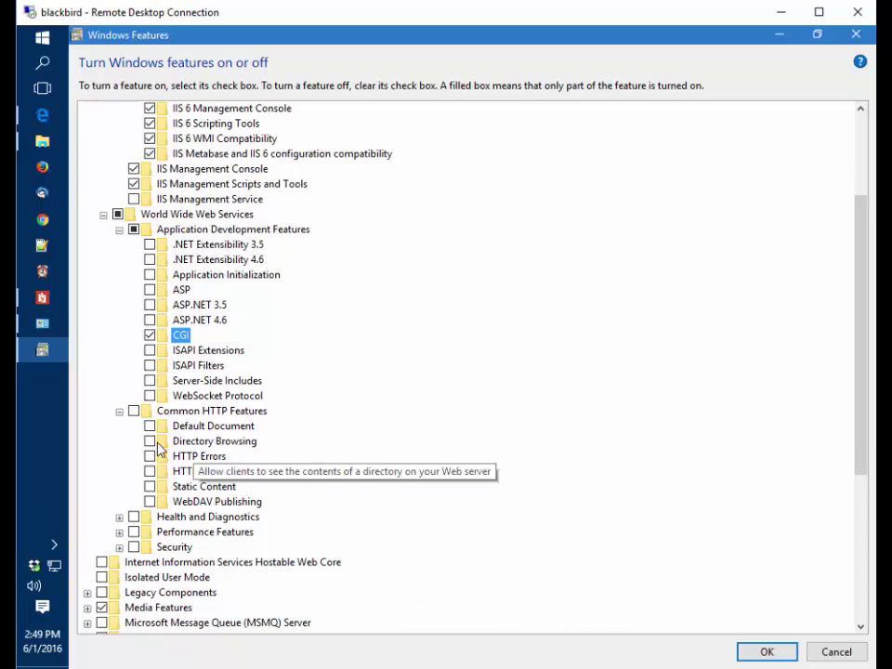
left_click(149, 427)
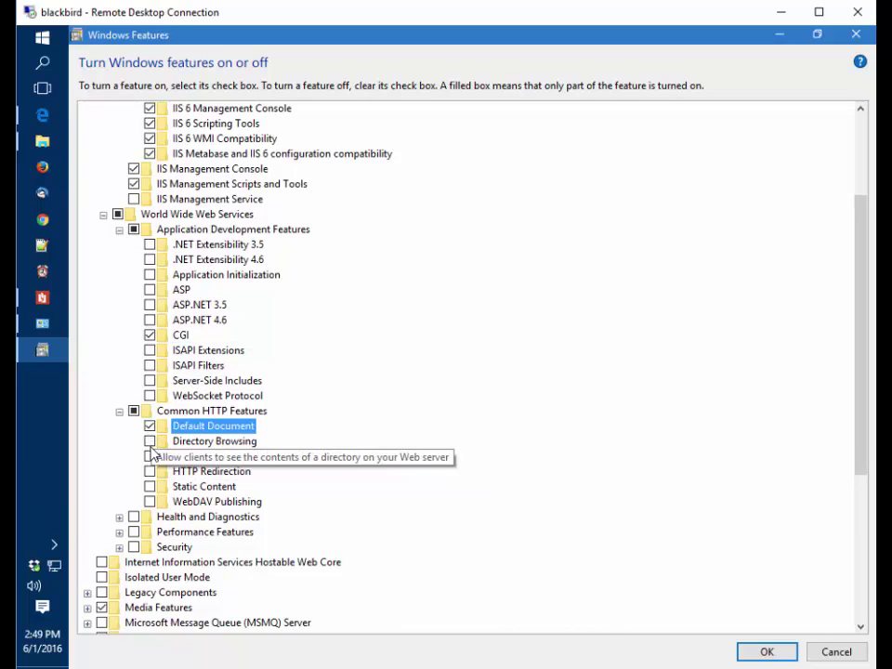
left_click(149, 441)
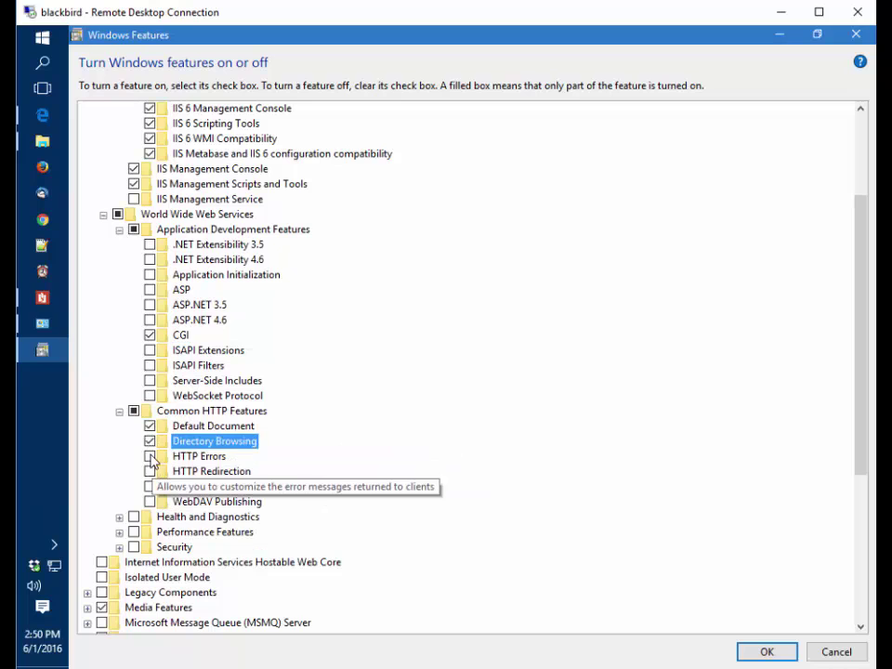
left_click(149, 456)
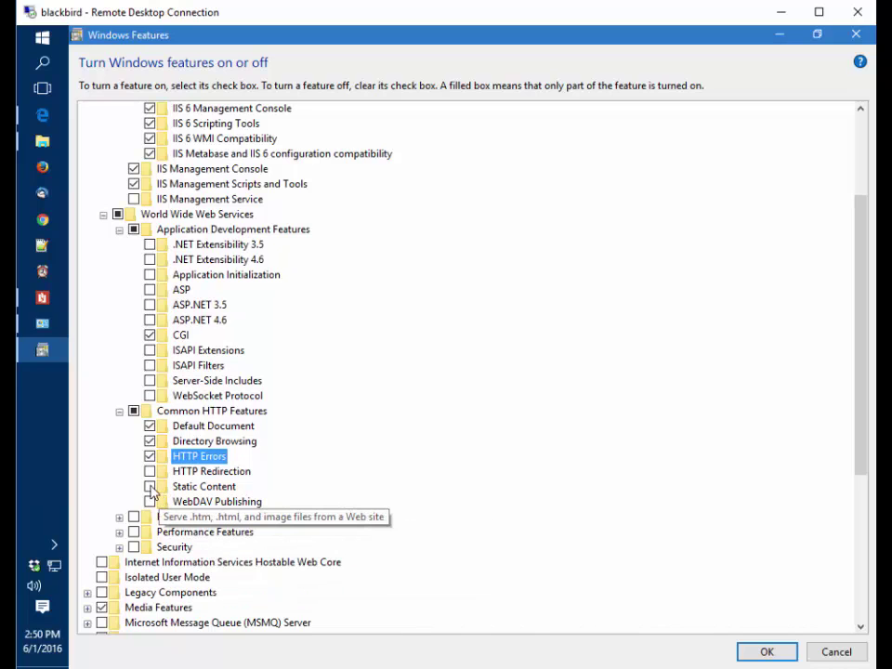
left_click(149, 486)
Enable HTTP Logging, Static Content Compression and Request Filtering
scroll(148, 569, "down", 2)
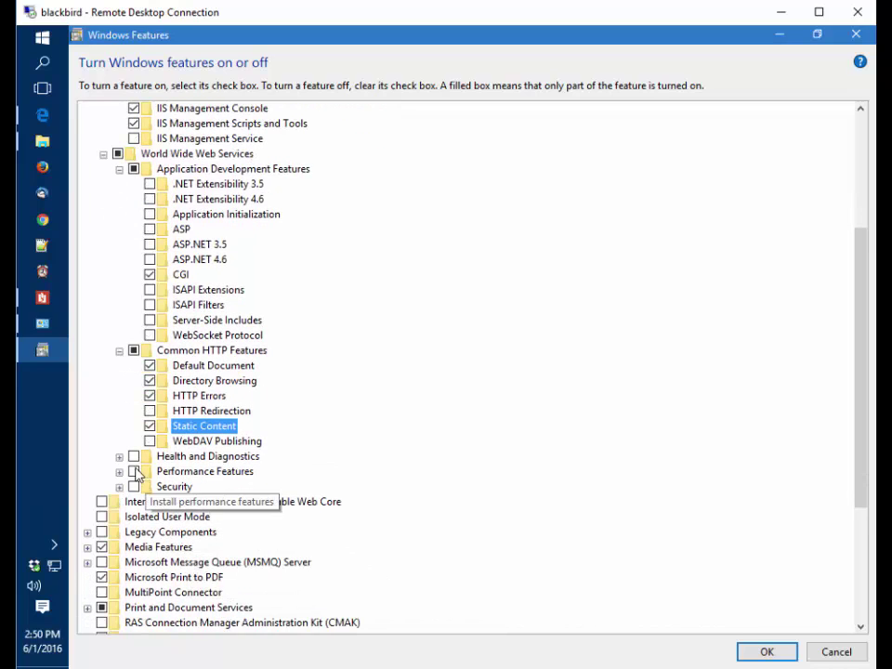
left_click(119, 457)
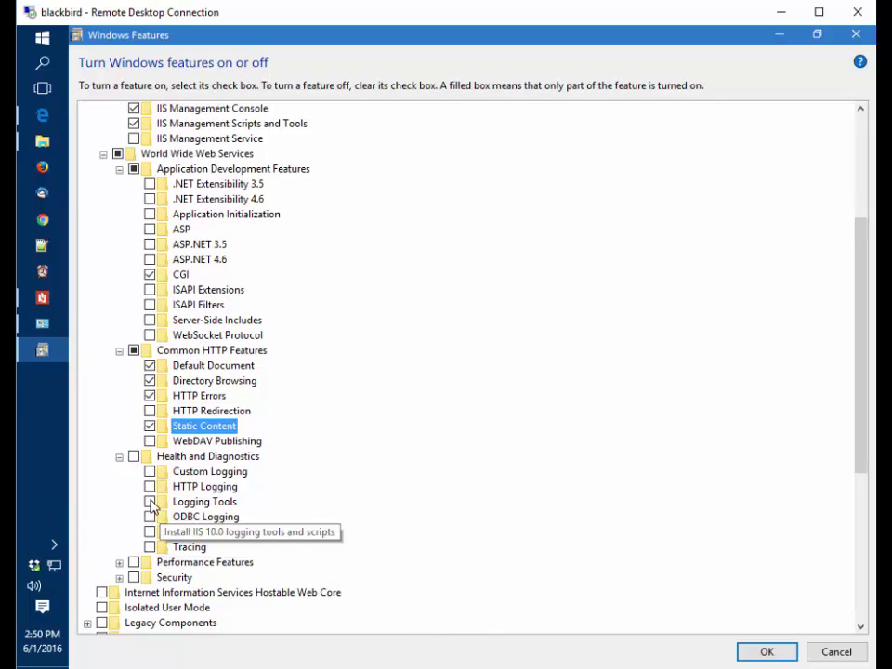
left_click(149, 486)
scroll(106, 540, "down", 1)
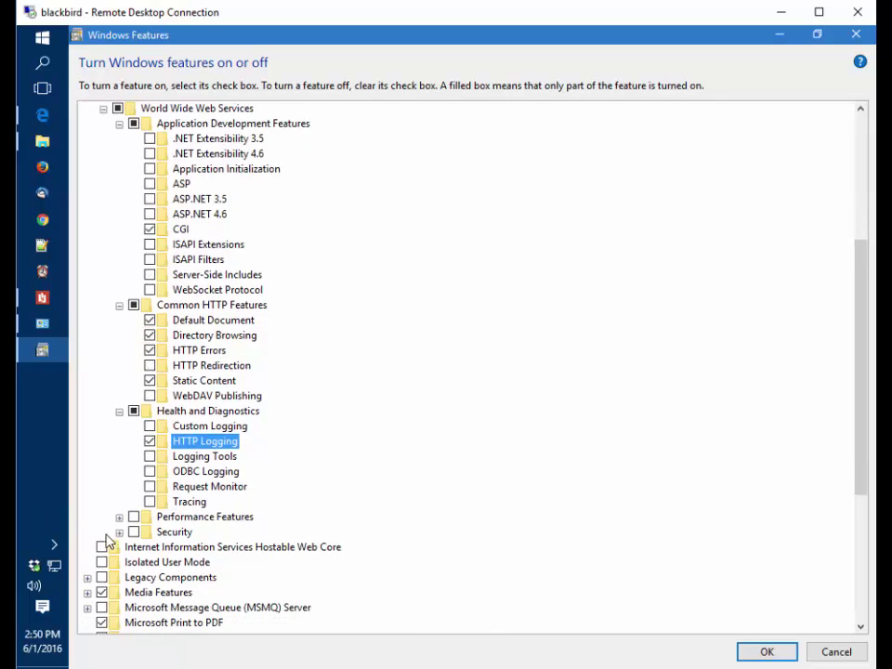
left_click(120, 517)
scroll(117, 525, "down", 1)
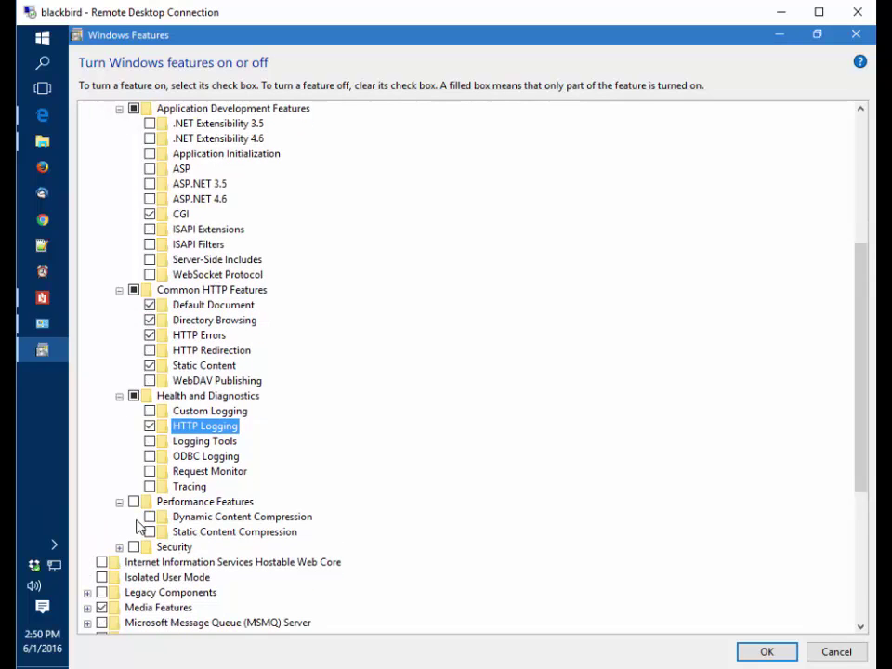
left_click(149, 532)
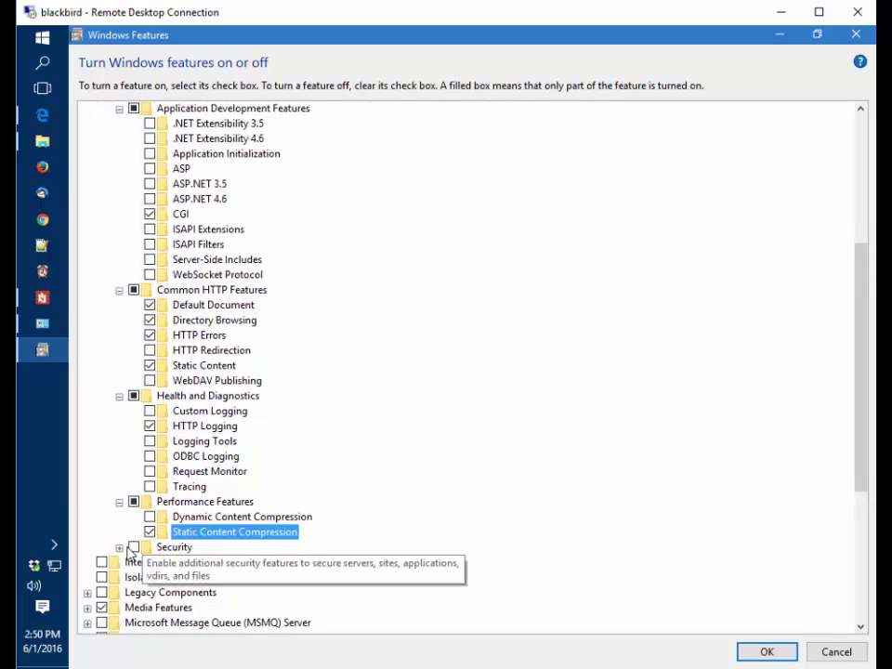
left_click(119, 547)
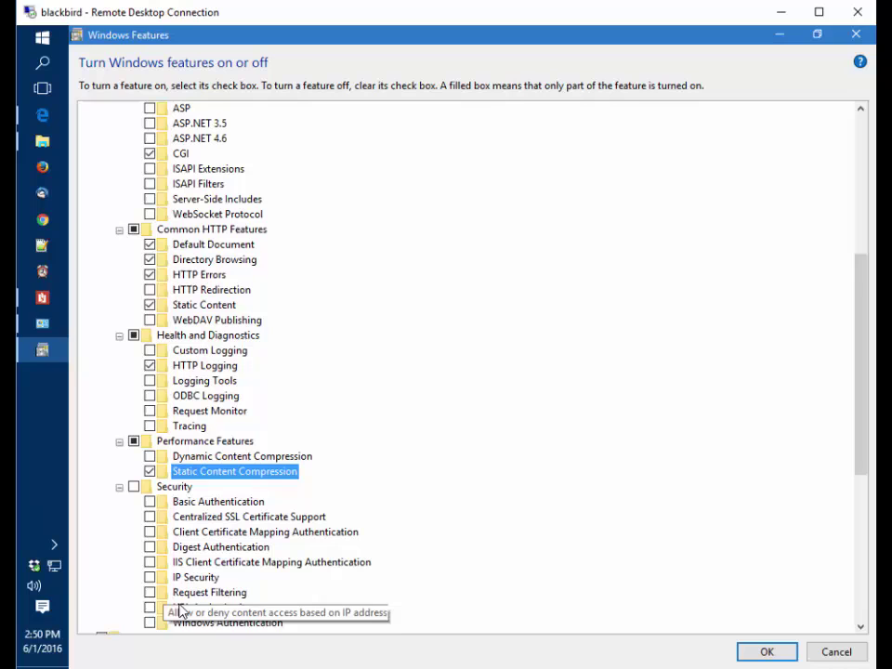
left_click(150, 594)
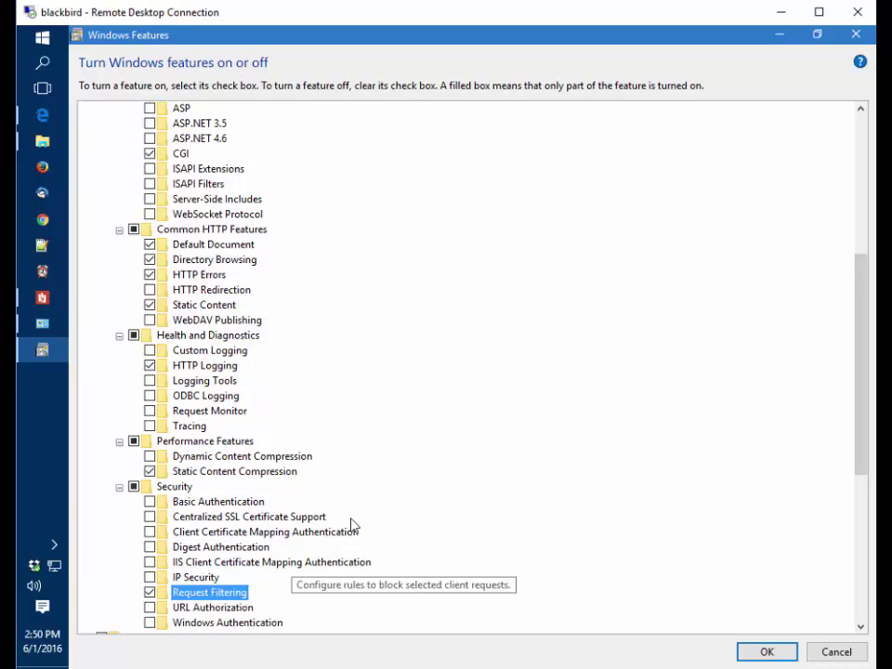
scroll(394, 465, "up", 2)
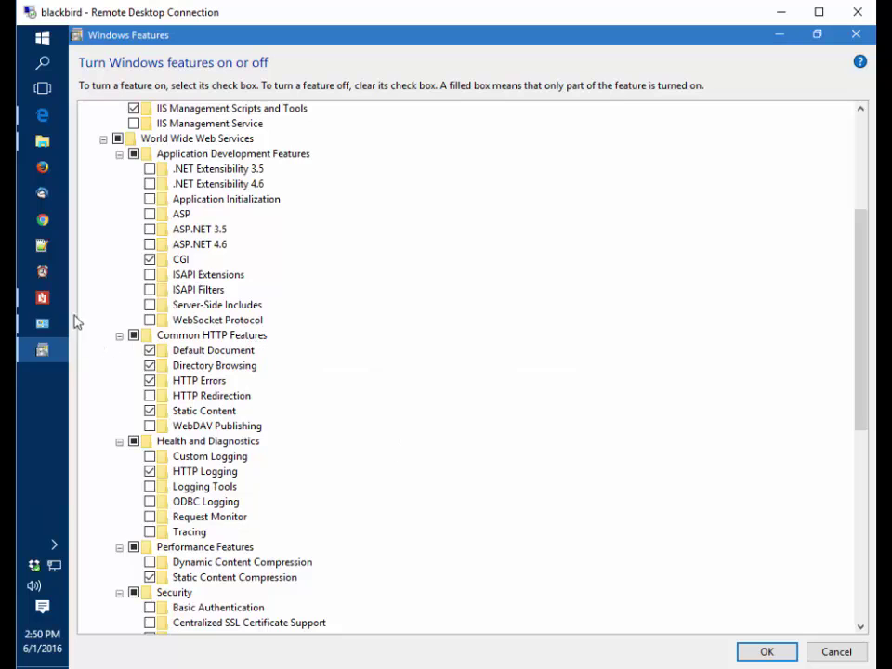
Return to manual.pdf and review its Web Server (IIS) role services checklist
left_click(42, 298)
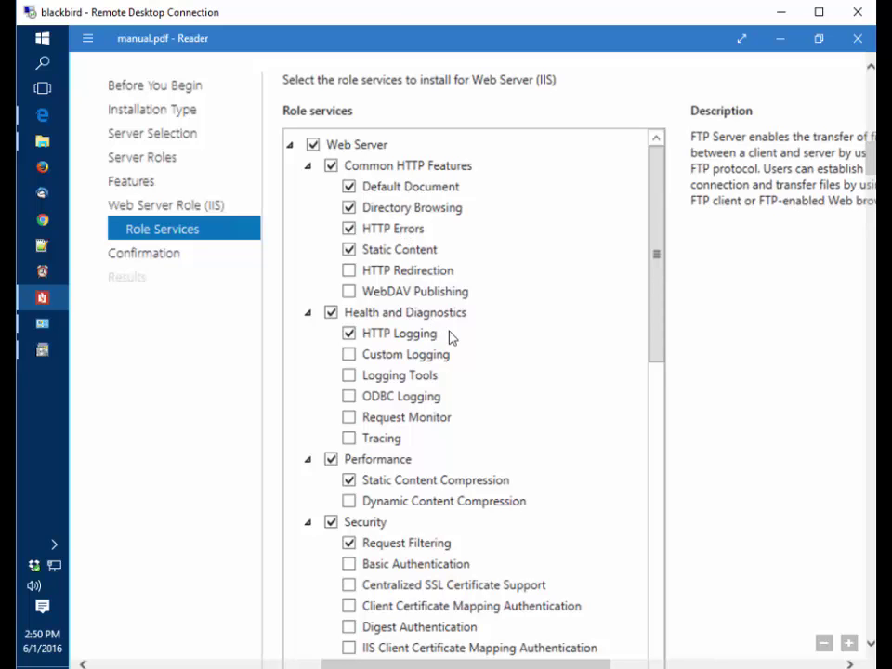
scroll(433, 359, "down", 5)
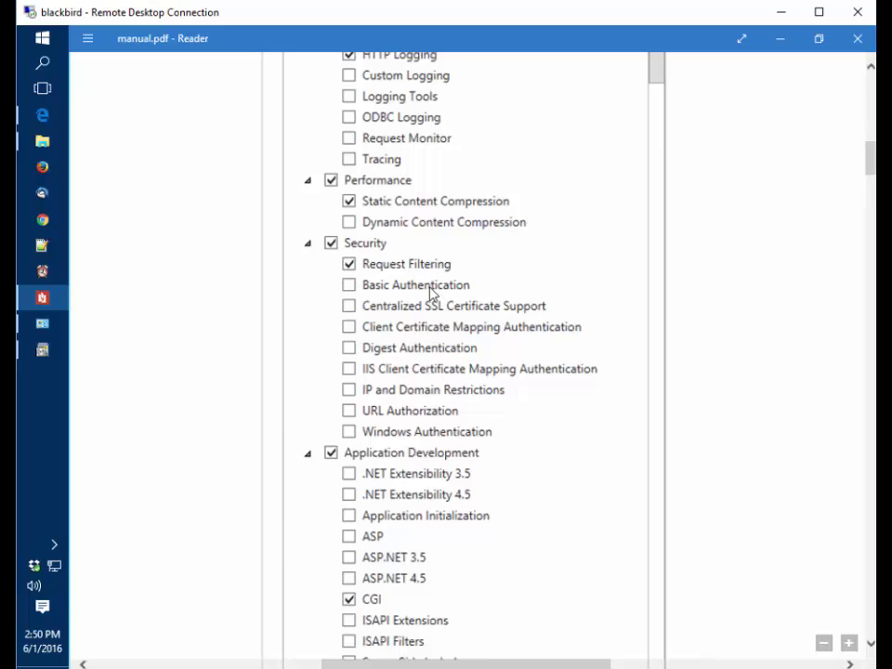
scroll(417, 433, "down", 5)
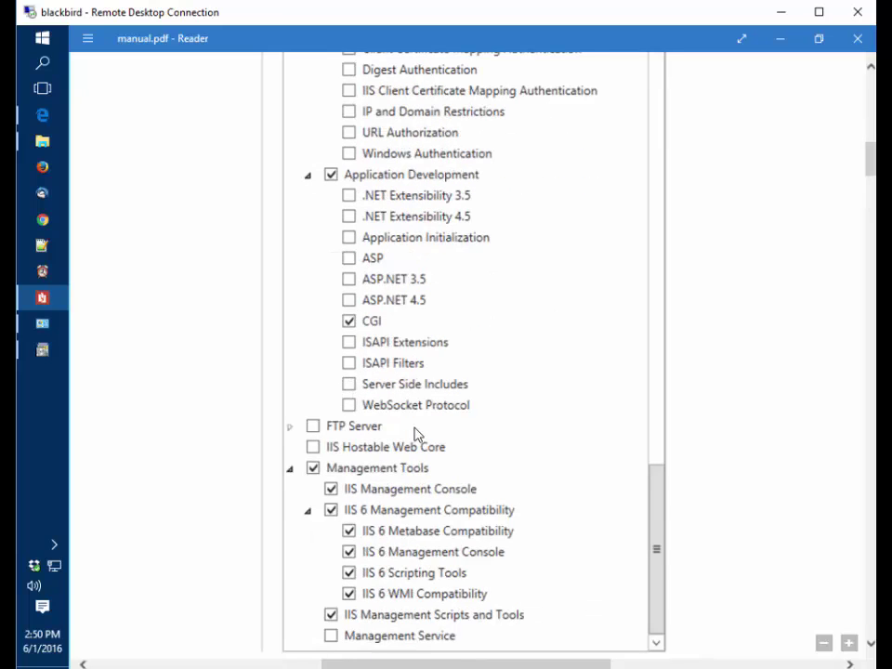
scroll(414, 434, "up", 8)
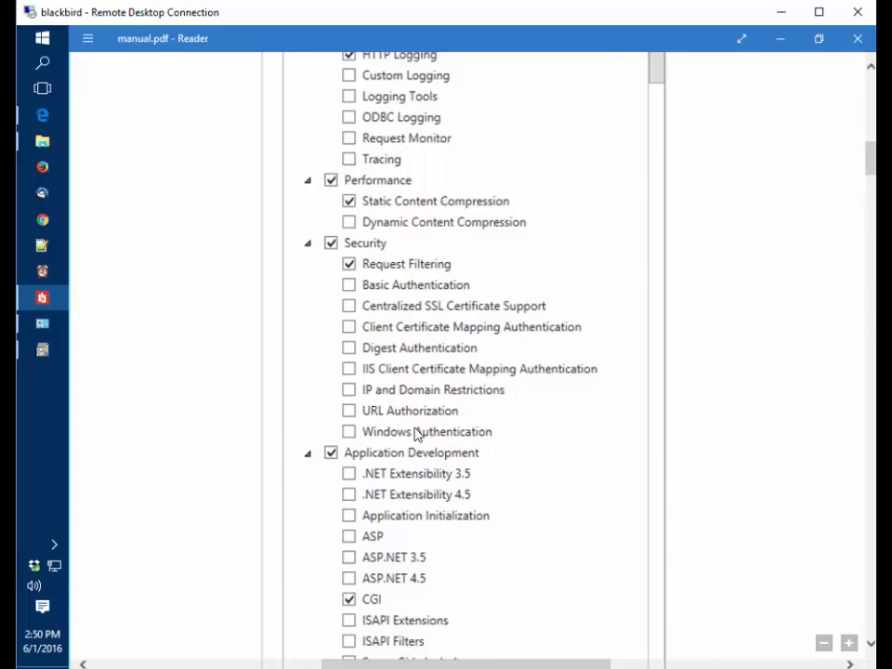
Apply the selected IIS features with OK and close Windows Features once changes complete
left_click(781, 41)
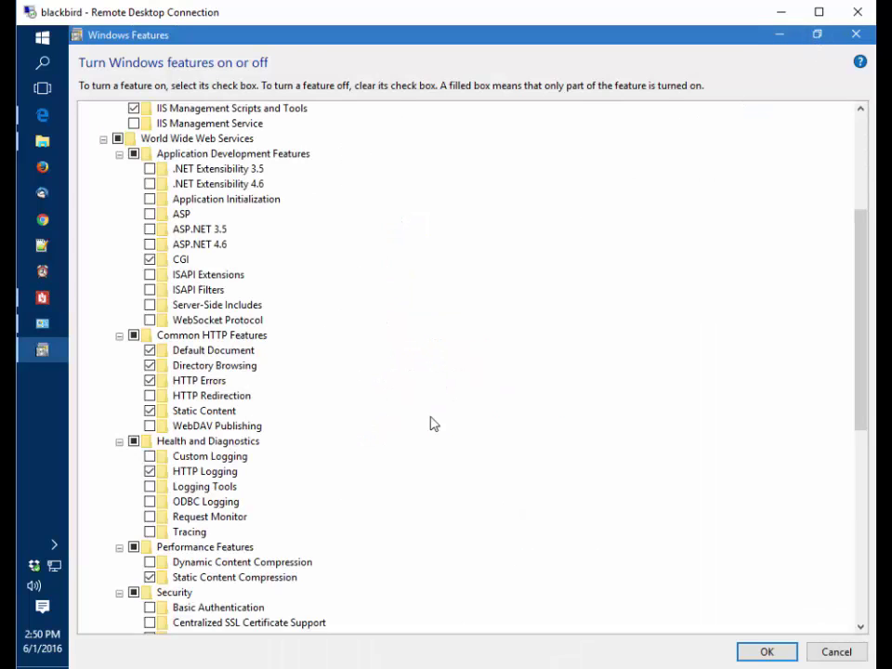
scroll(502, 446, "down", 2)
scroll(651, 605, "down", 1)
left_click(767, 652)
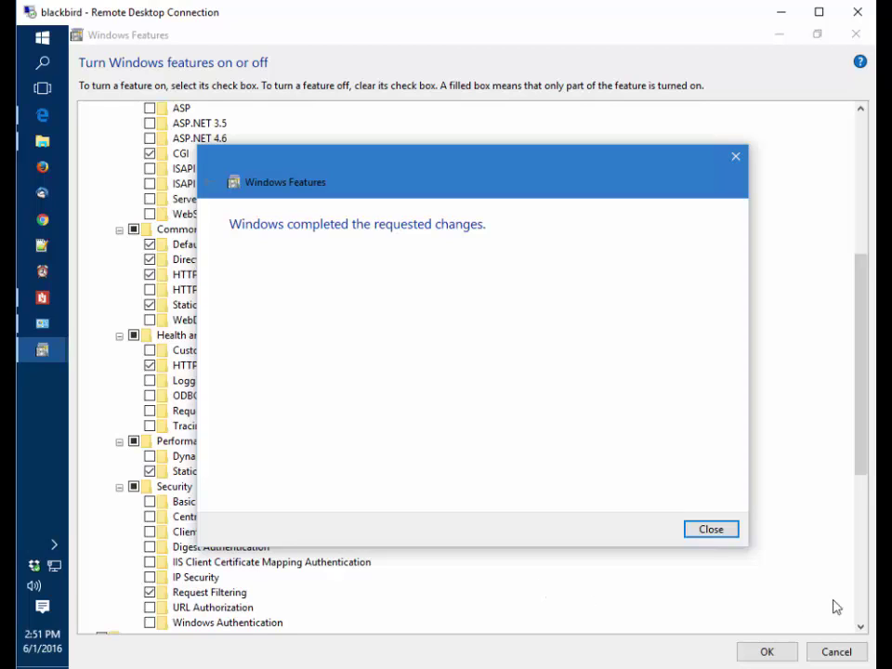
left_click(713, 537)
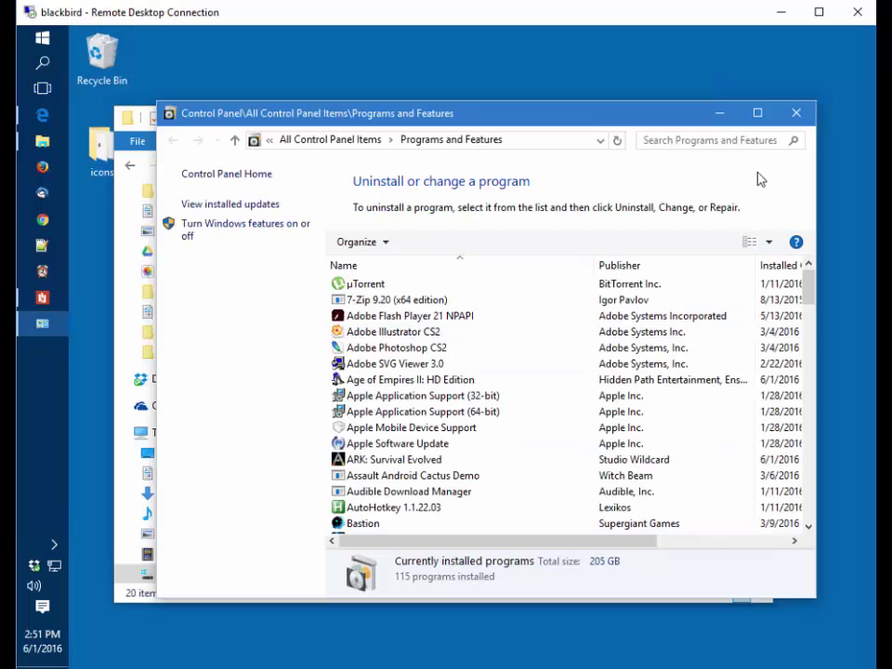
Close Programs and Features, widen the Name column, and select the ActivePerl x64 .msi installer
left_click(798, 114)
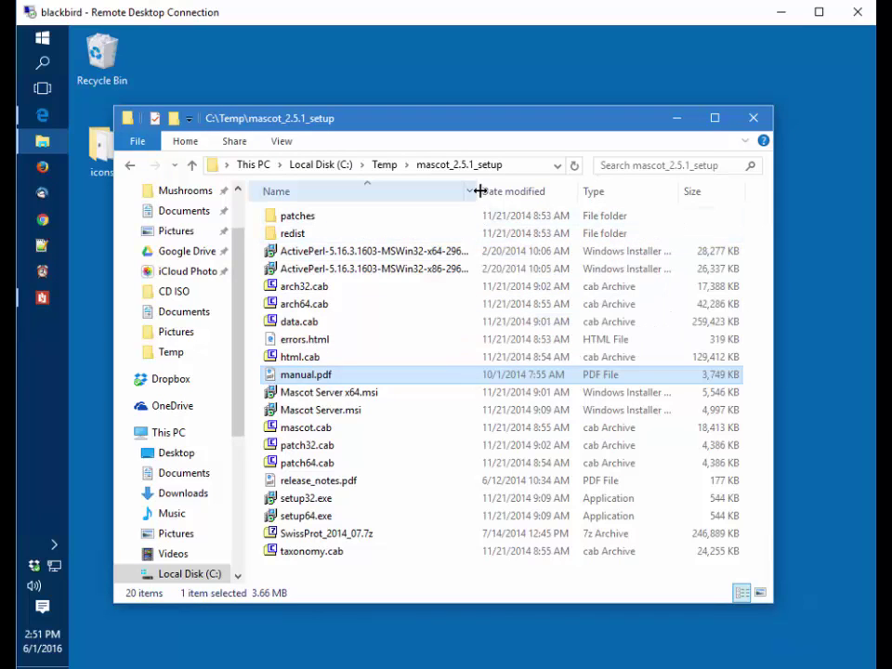
left_click_drag(477, 190, 545, 190)
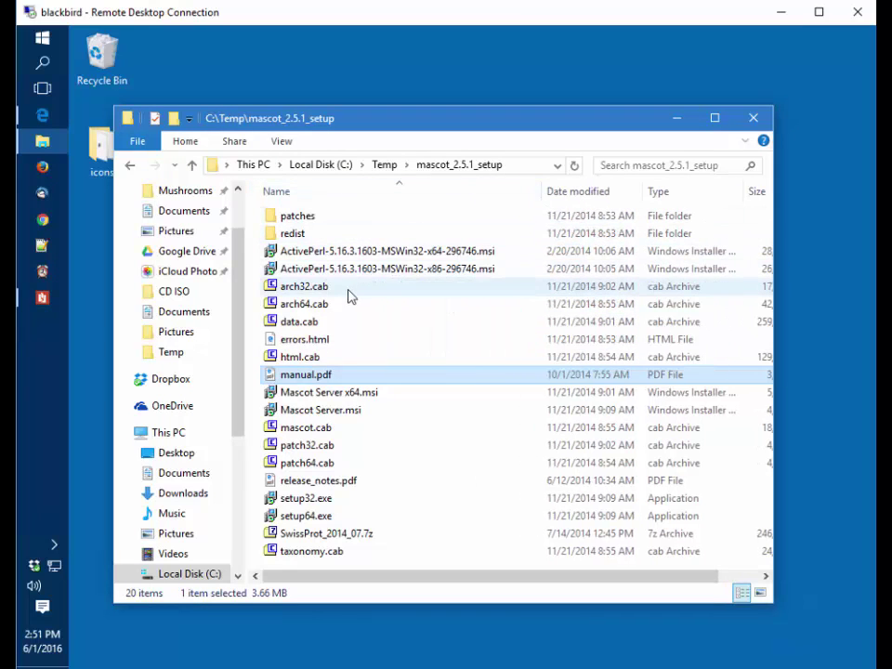
left_click(318, 254)
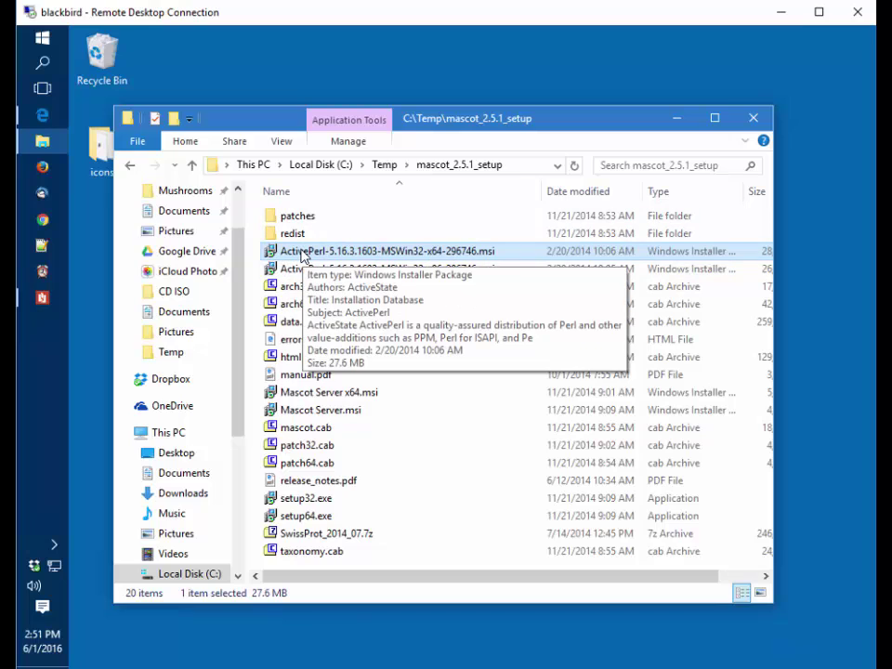
Install 64-bit ActivePerl 5.16.3 to C:\Perl64 with default features, PATH and file association
double_click(307, 253)
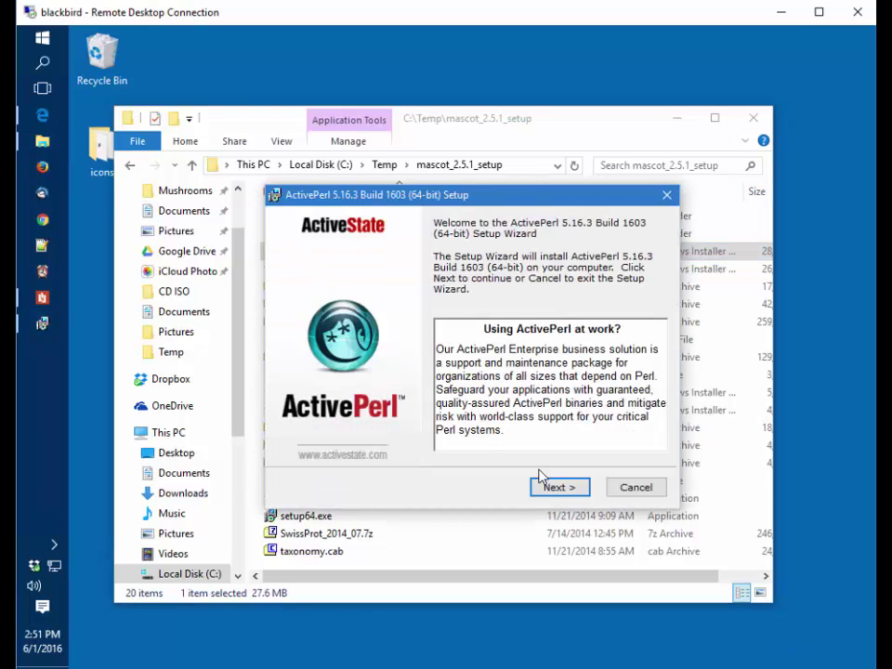
left_click(555, 488)
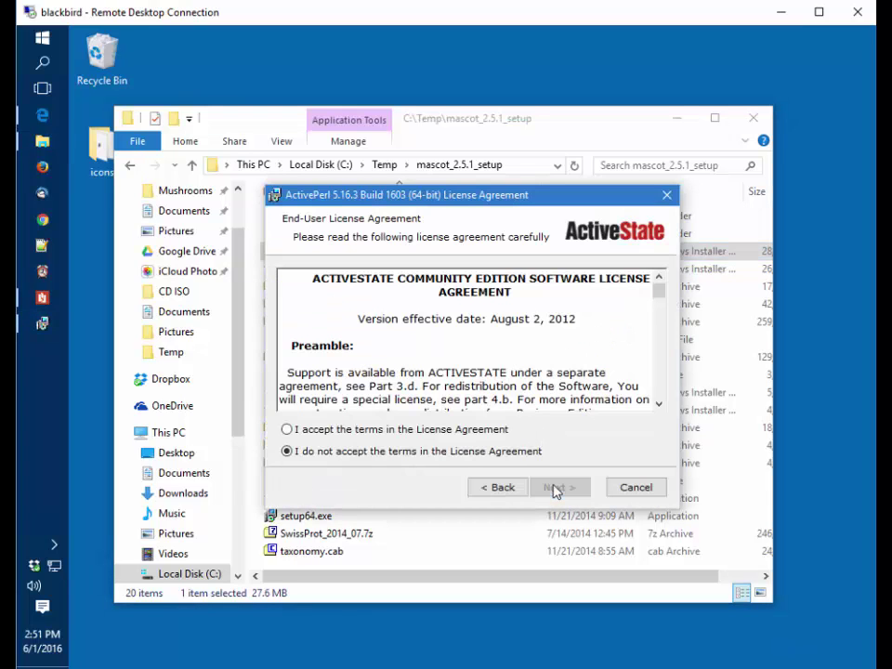
left_click(316, 433)
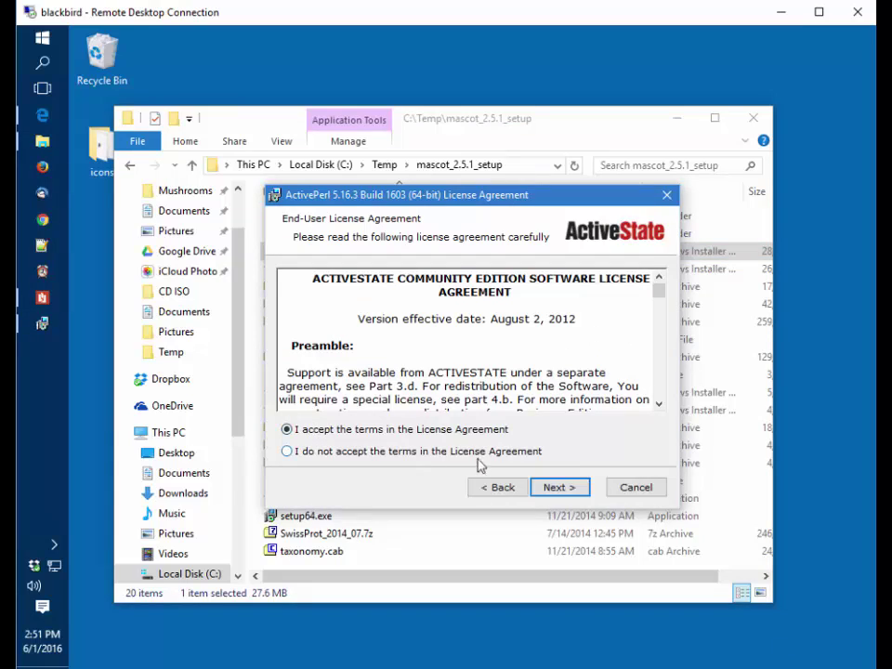
left_click(558, 491)
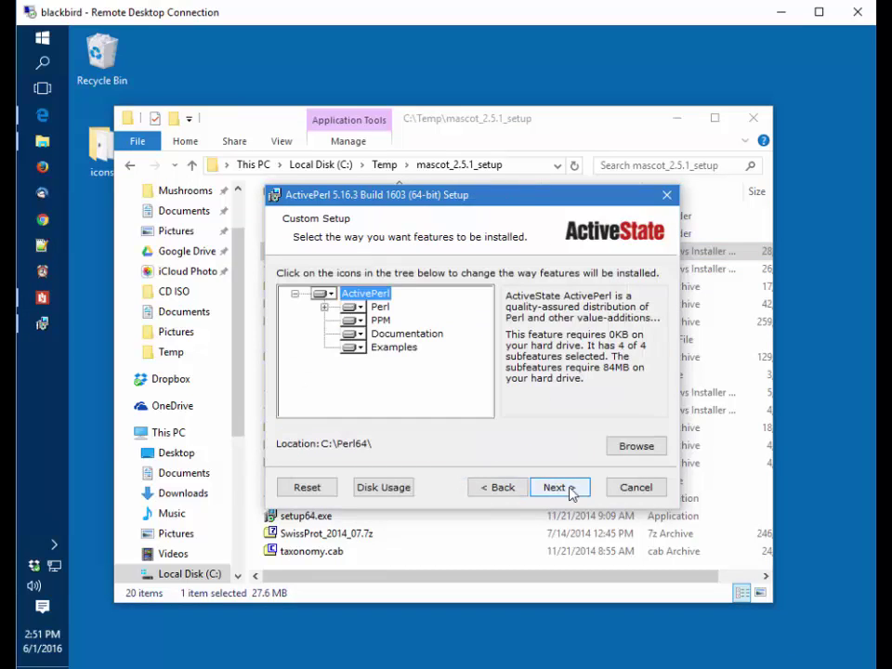
left_click(559, 488)
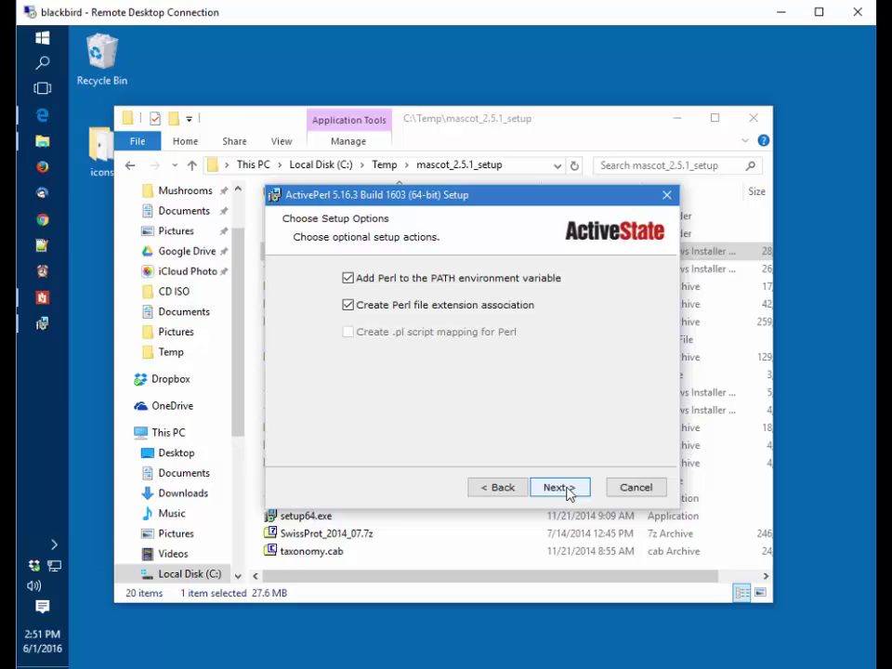
left_click(561, 488)
left_click(565, 488)
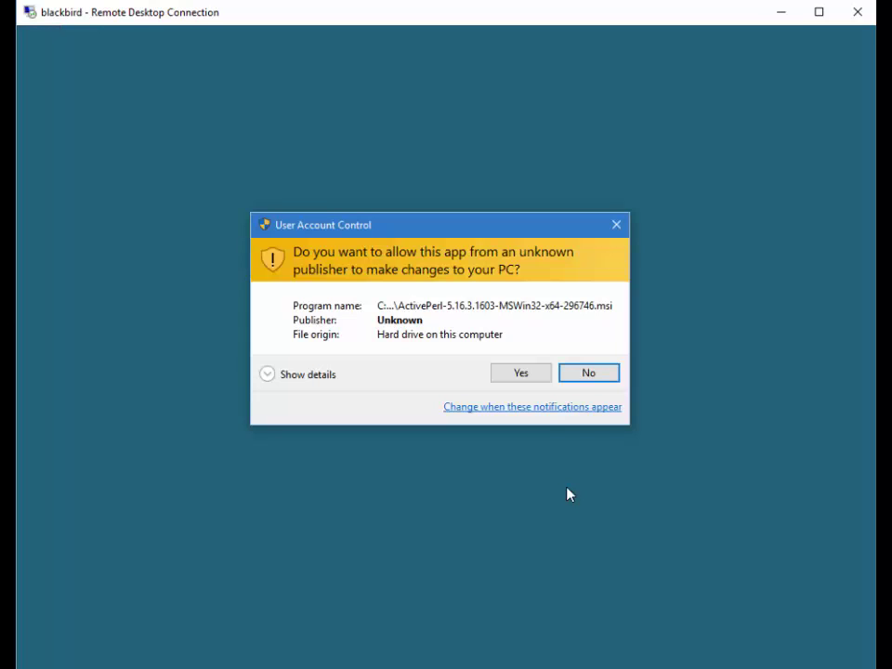
left_click(527, 378)
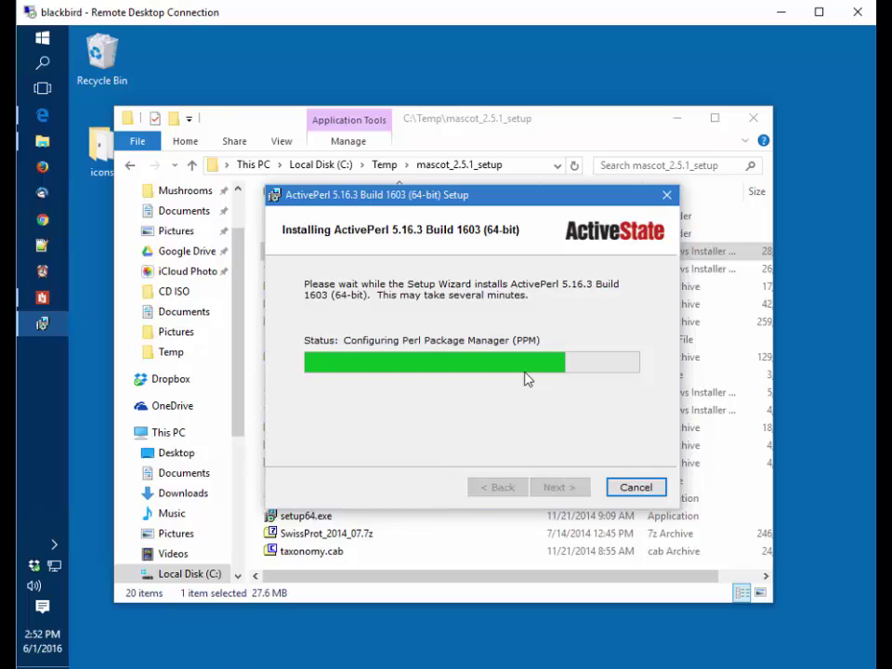
left_click(561, 486)
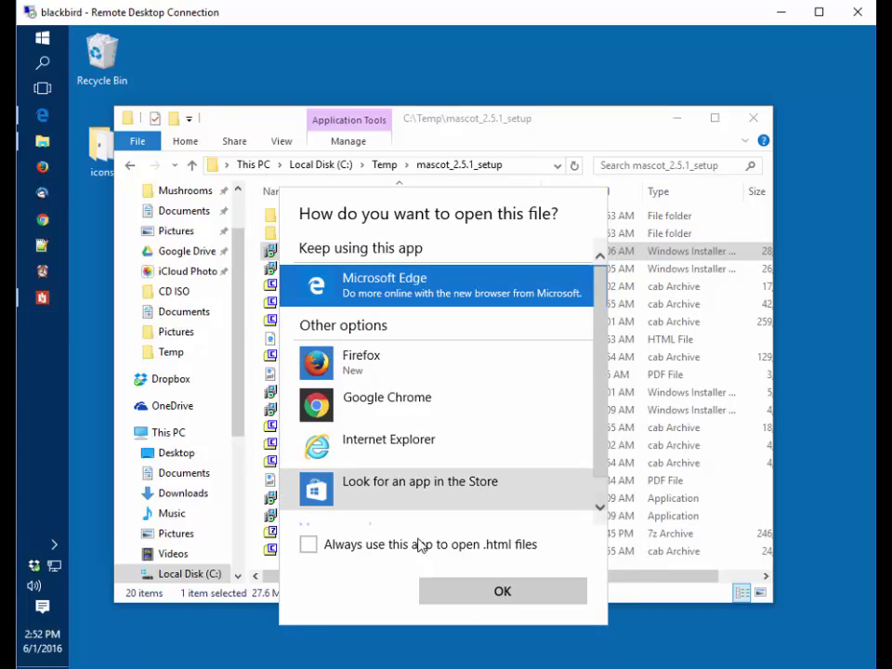
left_click(500, 592)
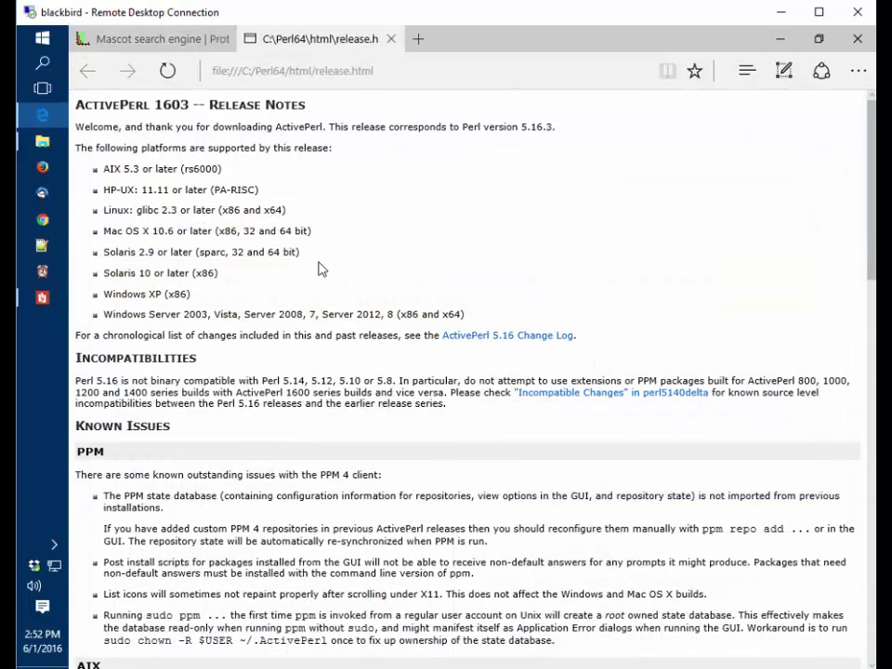
left_click(400, 71)
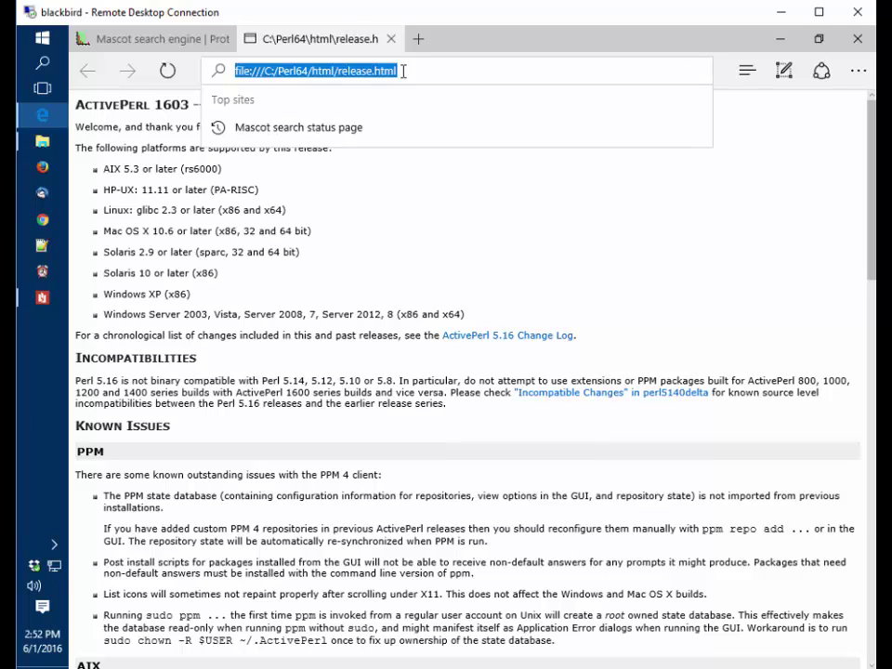
type("blackbir")
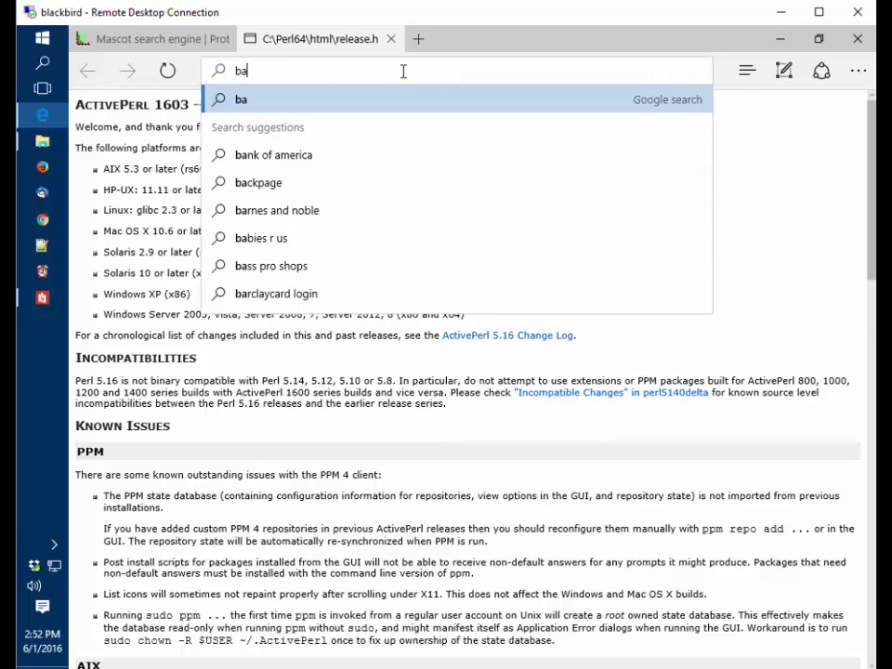
type("d/")
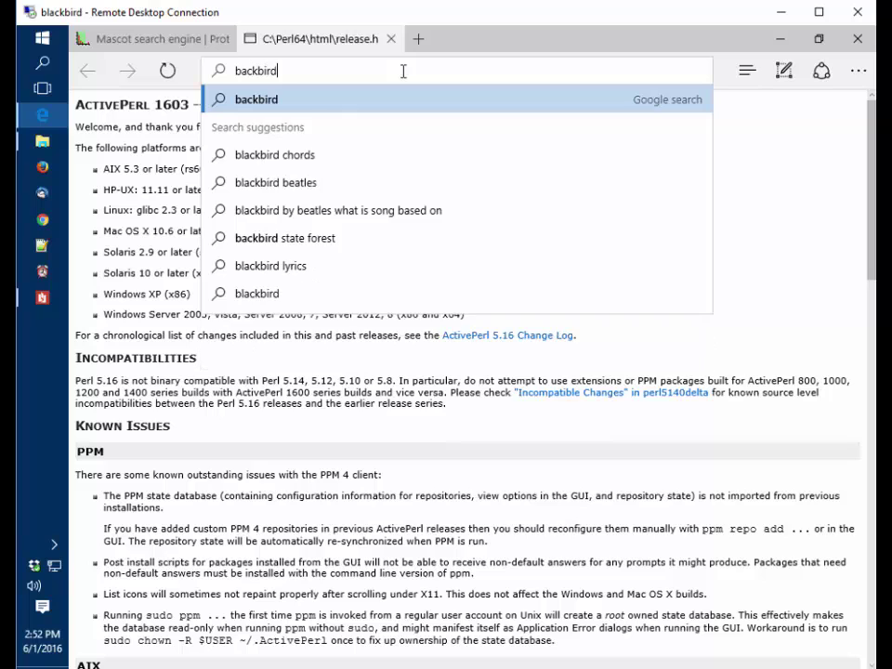
key("Return")
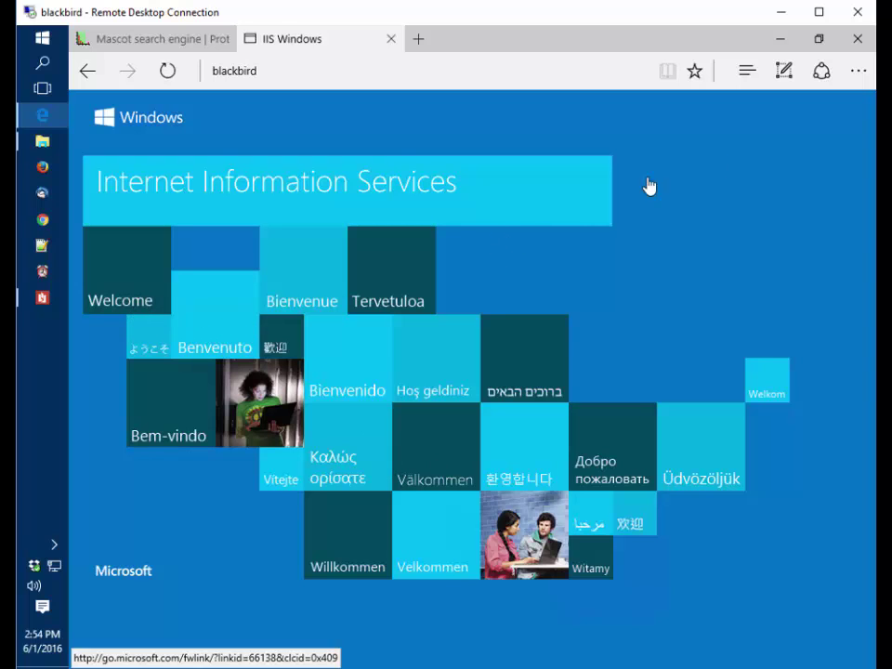
Run setup64.exe and advance past the licence and product key pages to Custom Setup
left_click(778, 39)
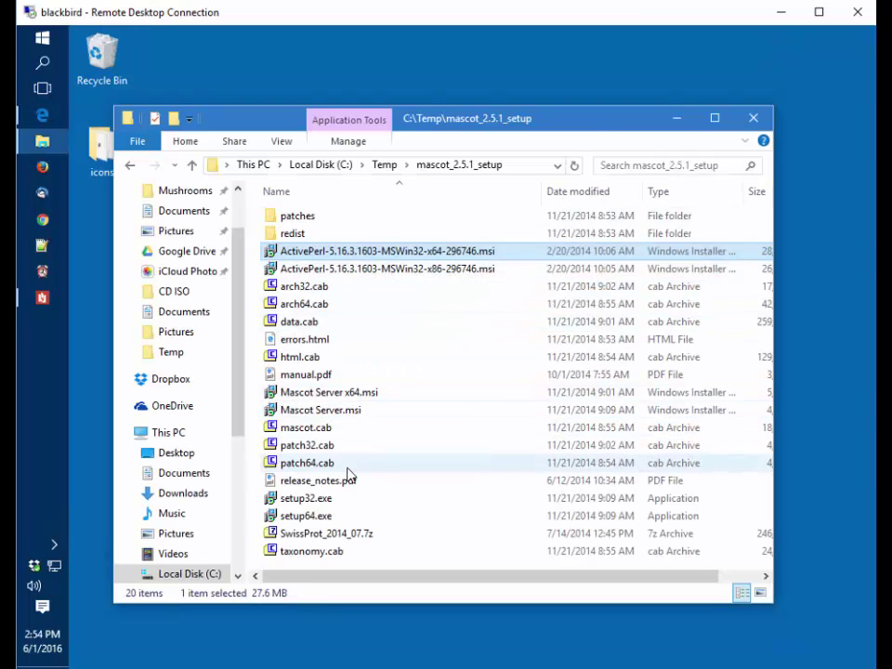
scroll(349, 469, "right", 2)
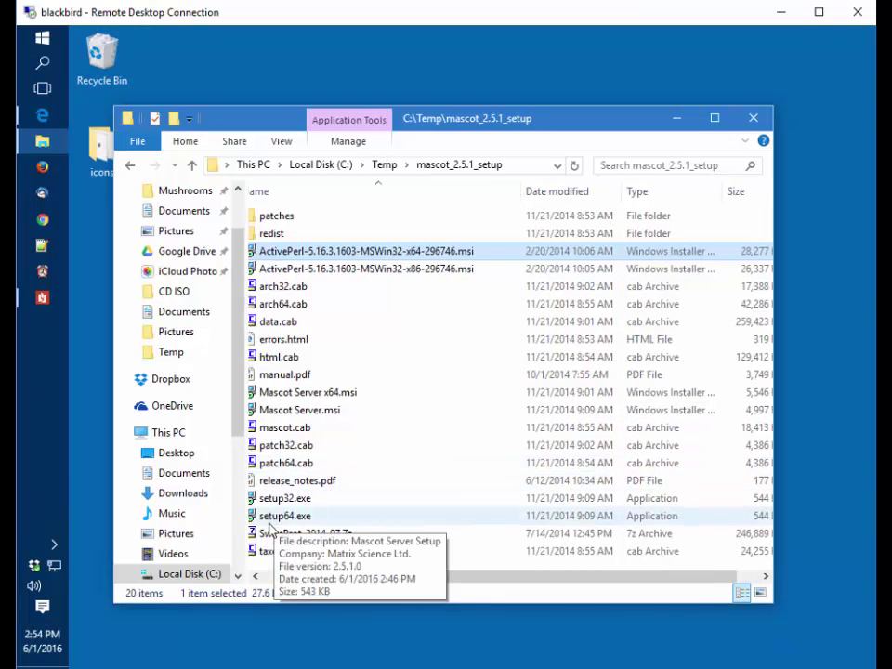
scroll(260, 522, "left", 2)
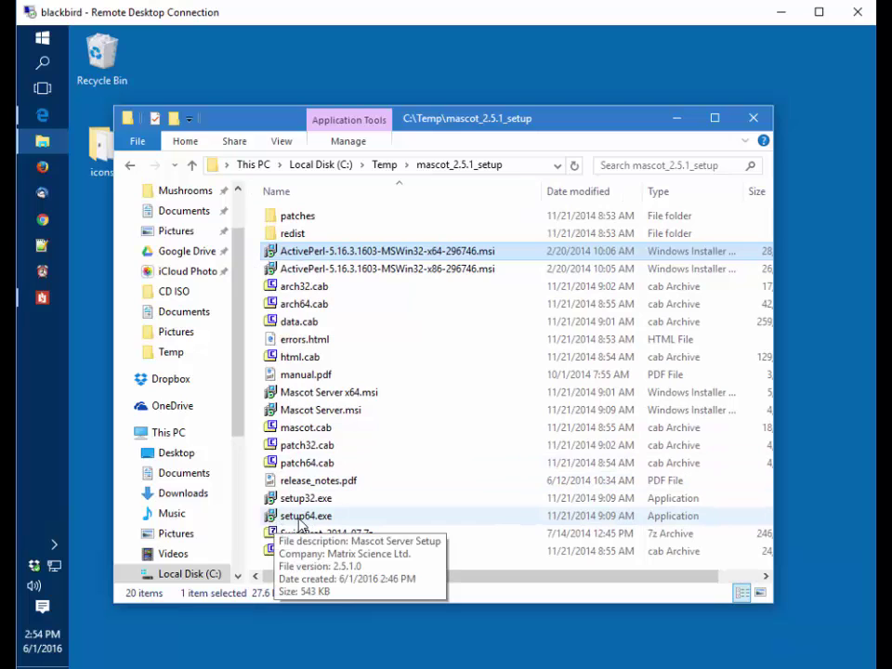
double_click(302, 516)
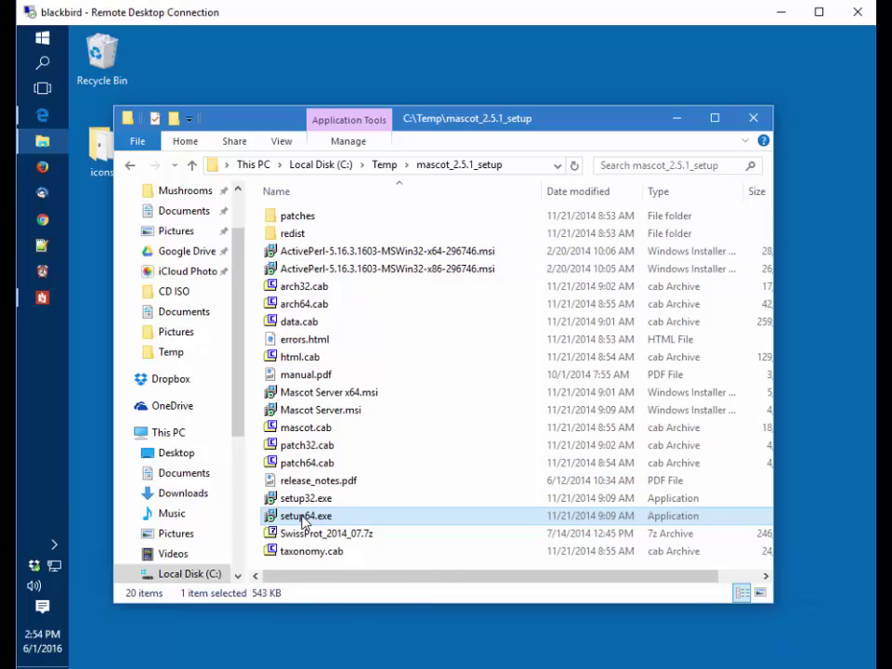
left_click(519, 372)
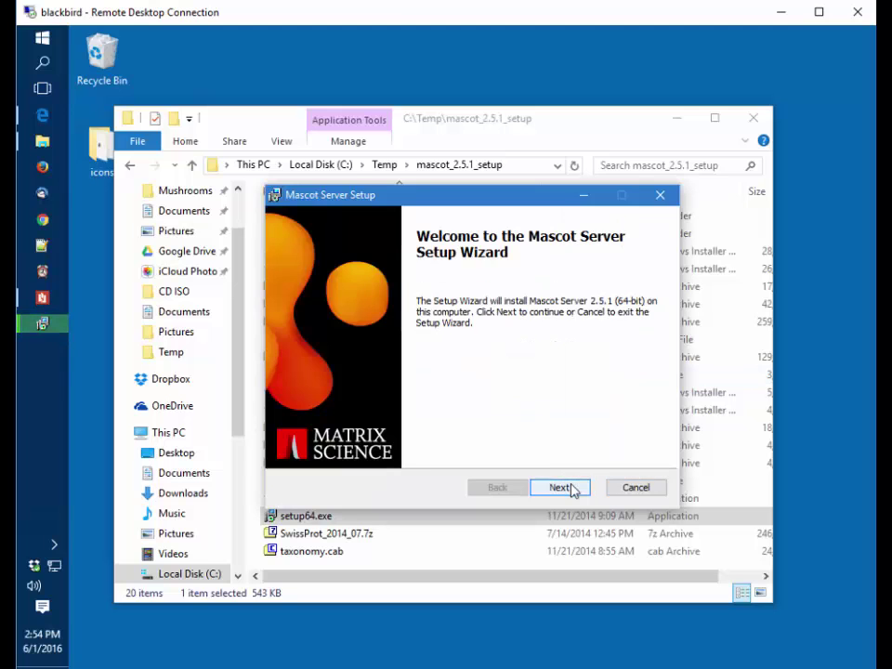
left_click(570, 487)
left_click(294, 448)
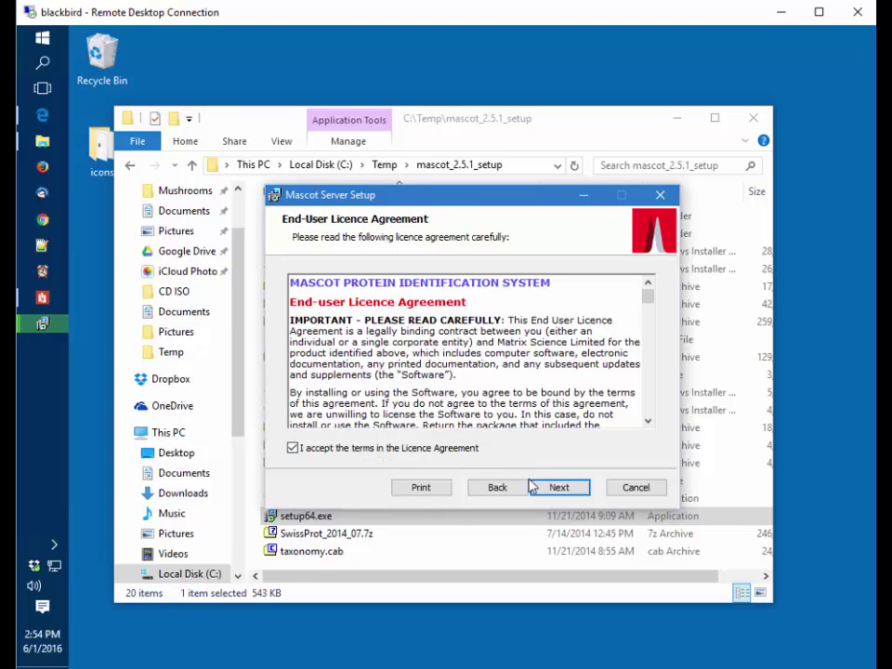
left_click(557, 488)
left_click(556, 491)
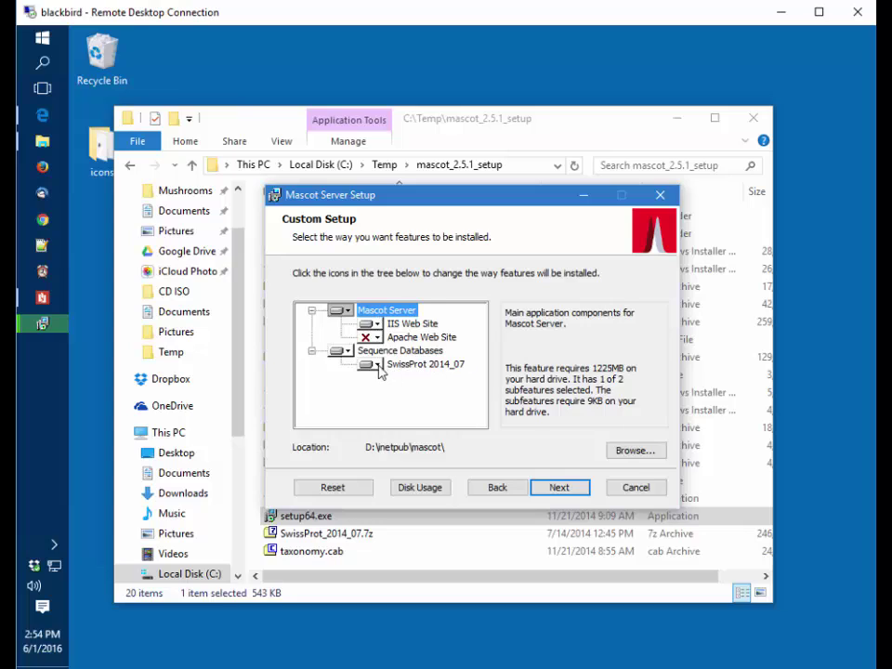
Mark SwissProt 2014_07 as 'Entire feature will be unavailable', then select Mascot Server
left_click(391, 366)
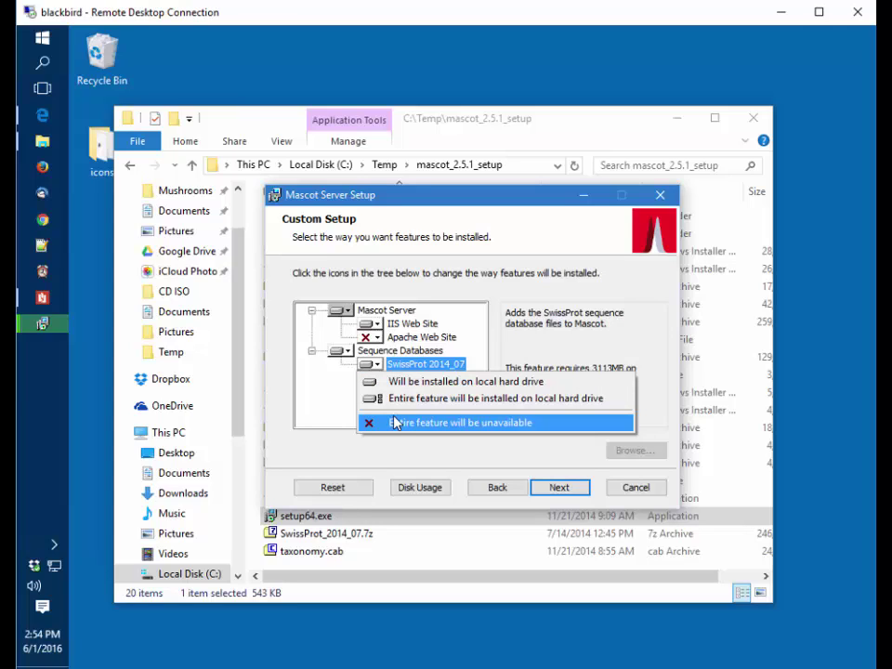
left_click(397, 424)
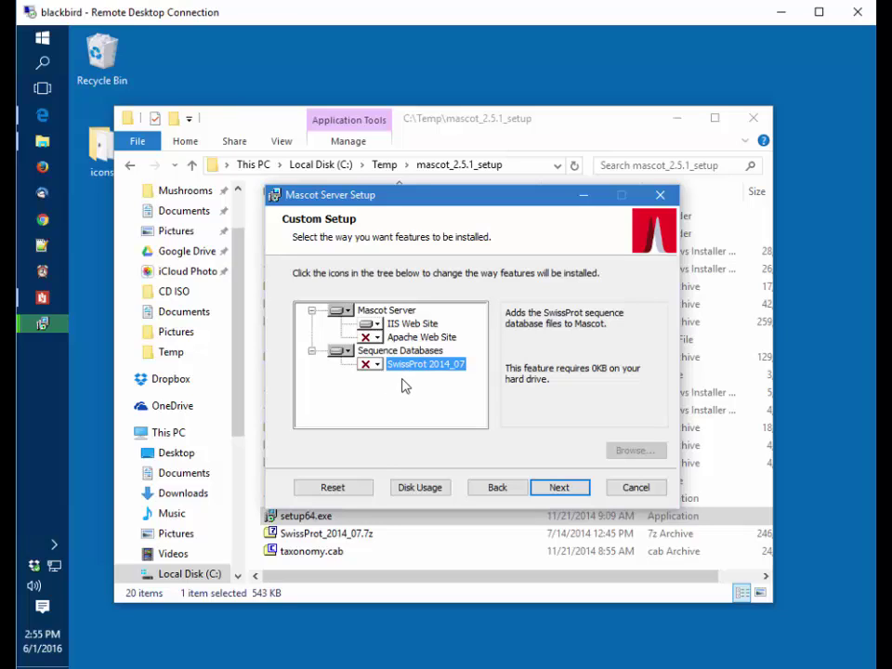
left_click(386, 310)
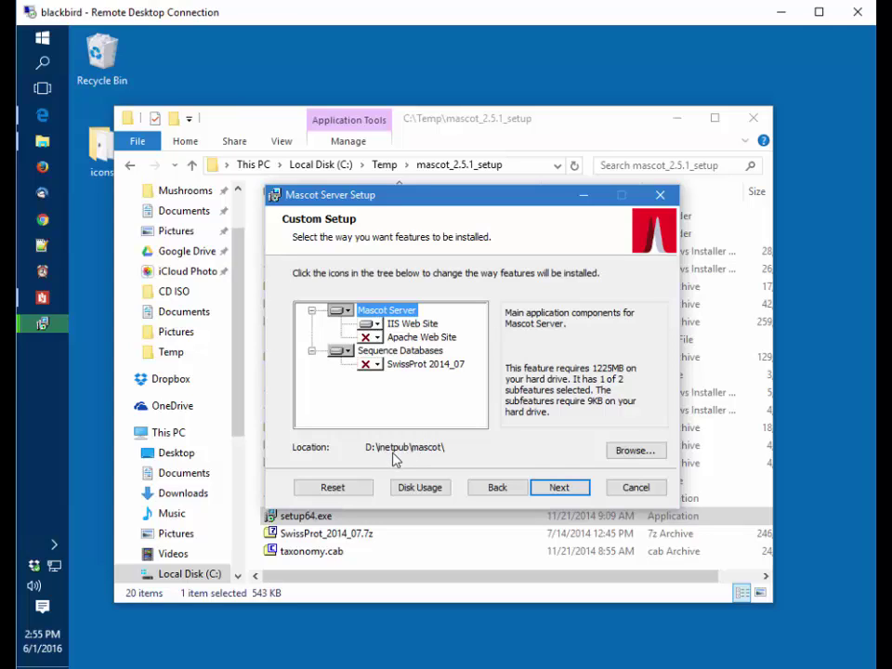
Accept the default IIS web site, leave cluster mode disabled, and install Mascot Server
left_click(559, 488)
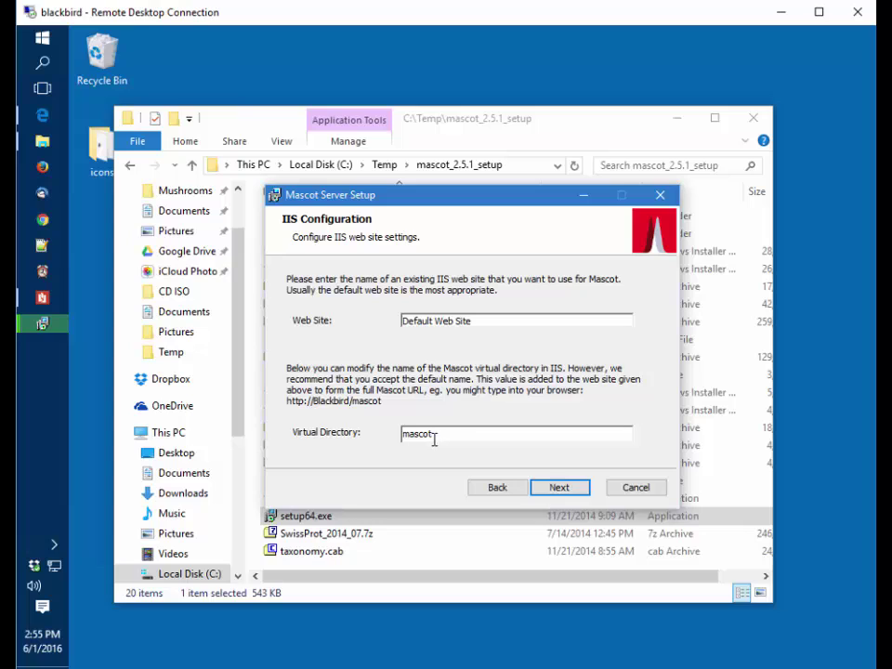
left_click(559, 490)
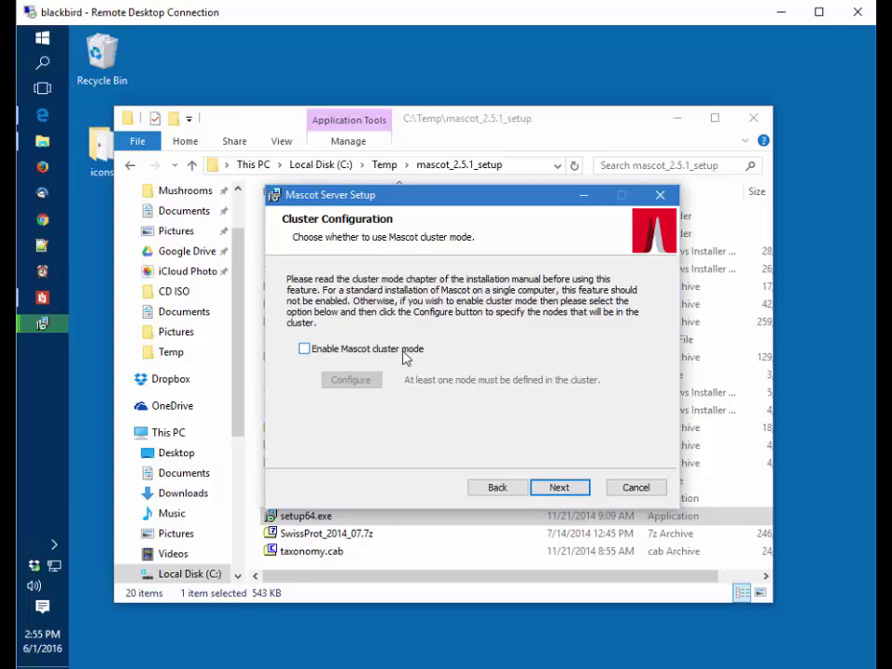
left_click(561, 490)
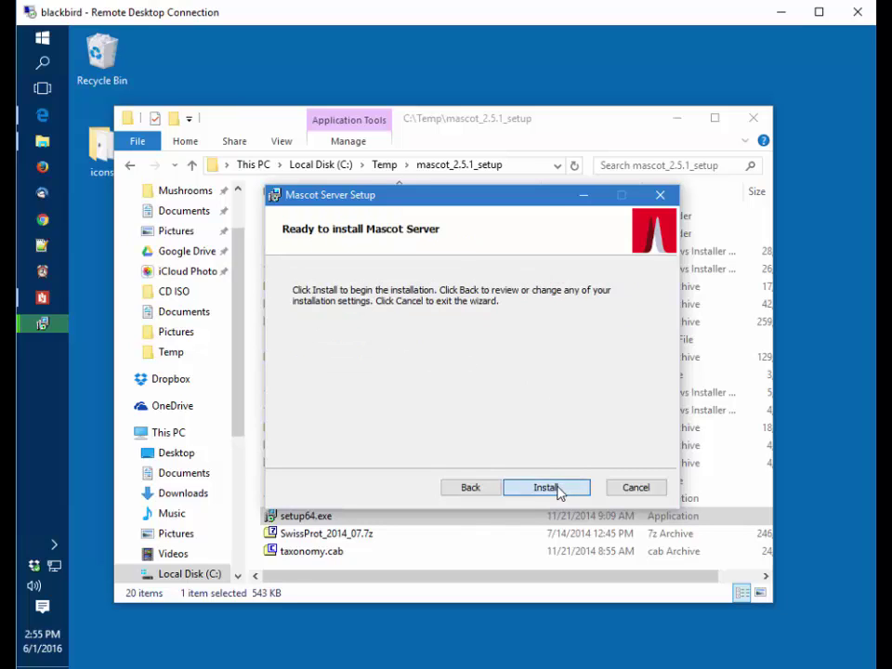
left_click(560, 491)
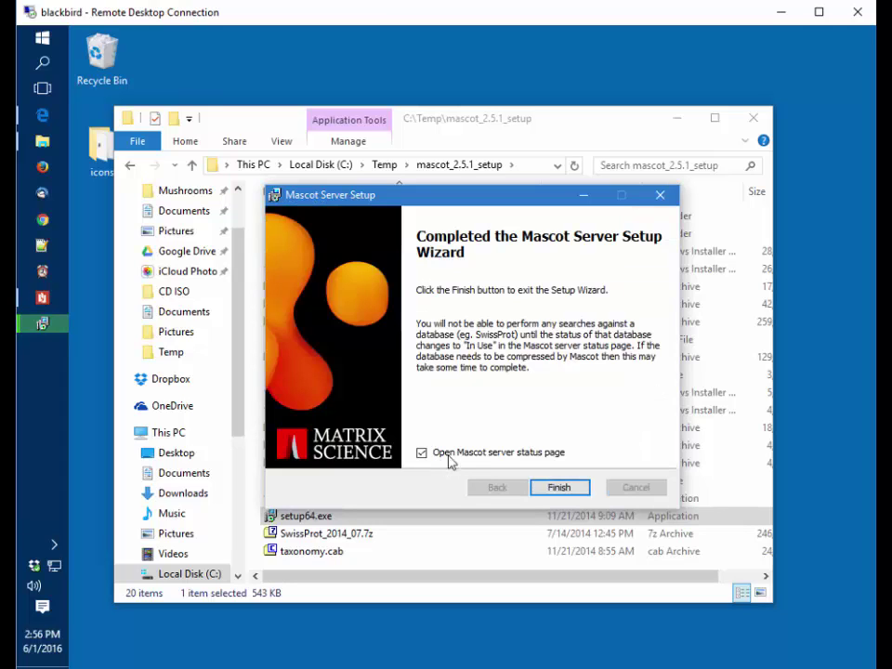
Finish setup, choose Register Online Now, and submit the pasted product key
left_click(558, 493)
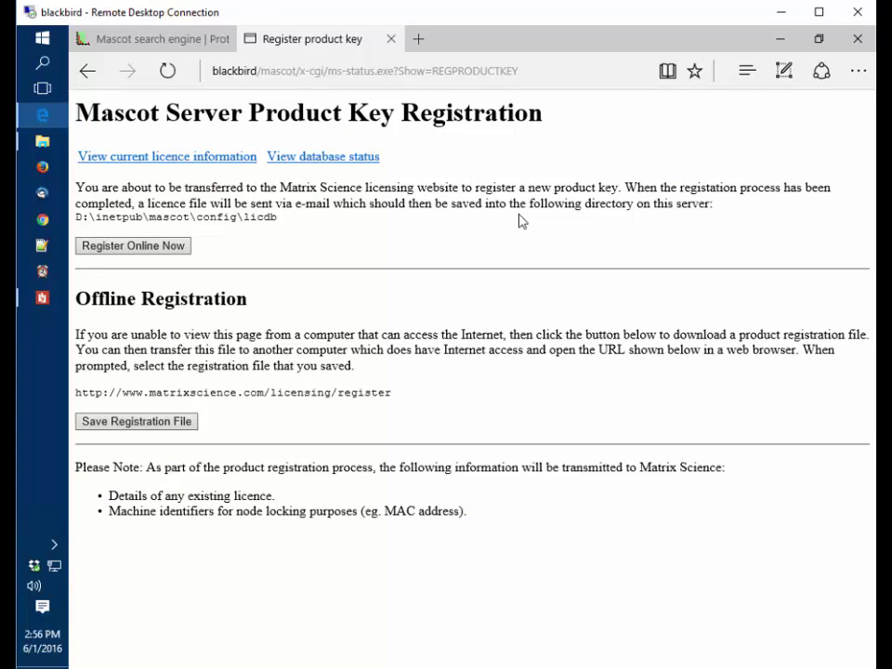
left_click(137, 253)
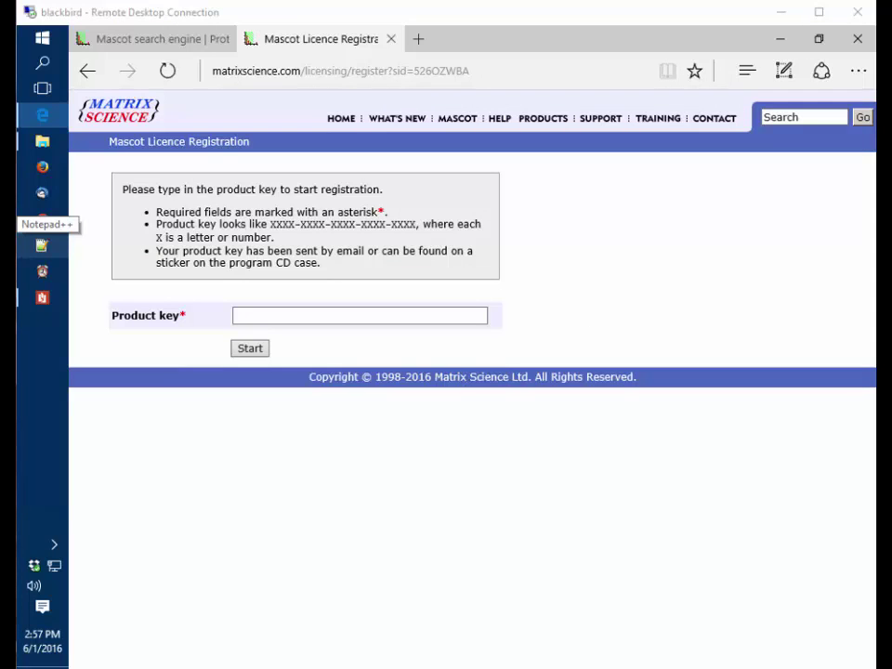
left_click(295, 314)
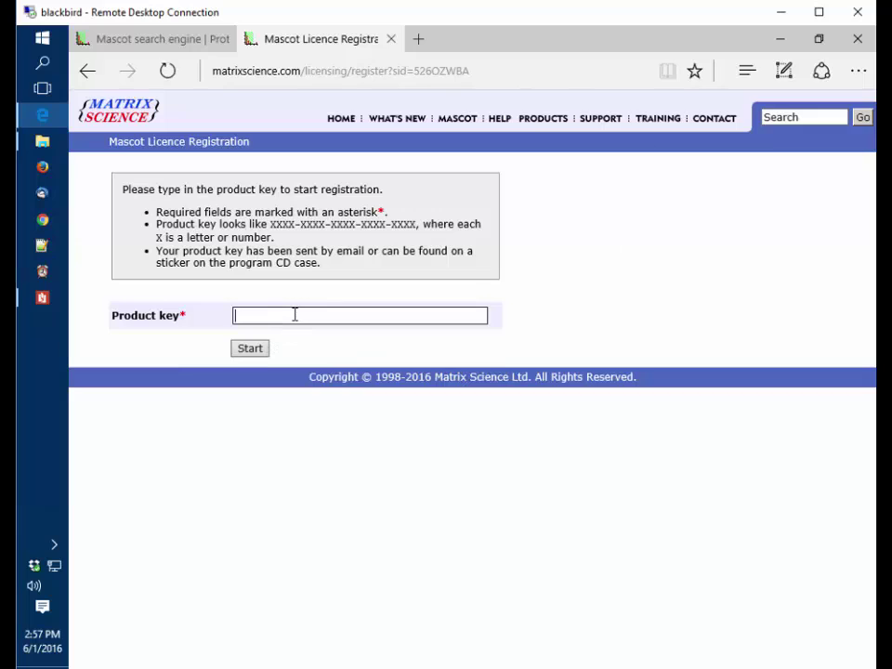
key("ctrl+v")
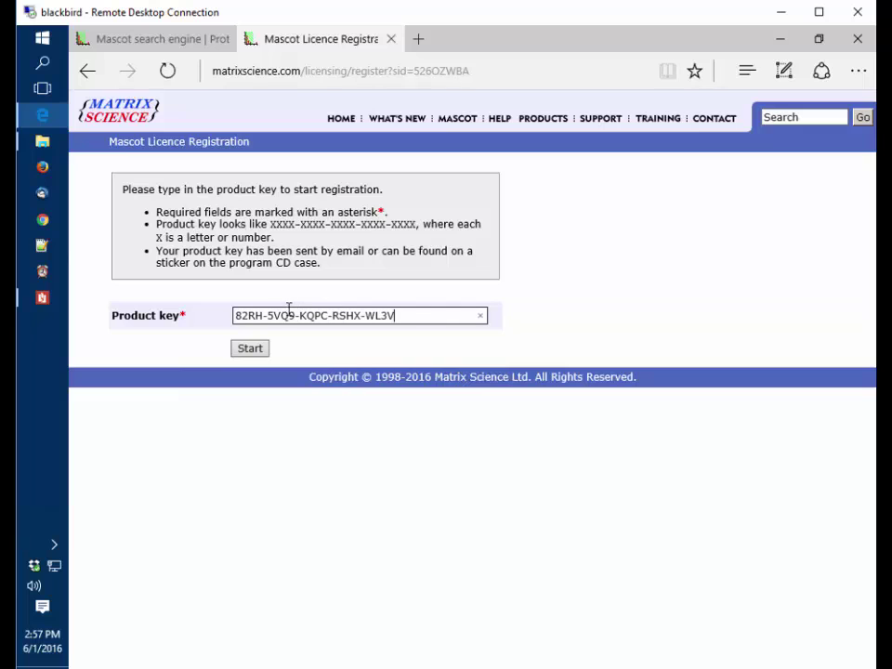
left_click(251, 358)
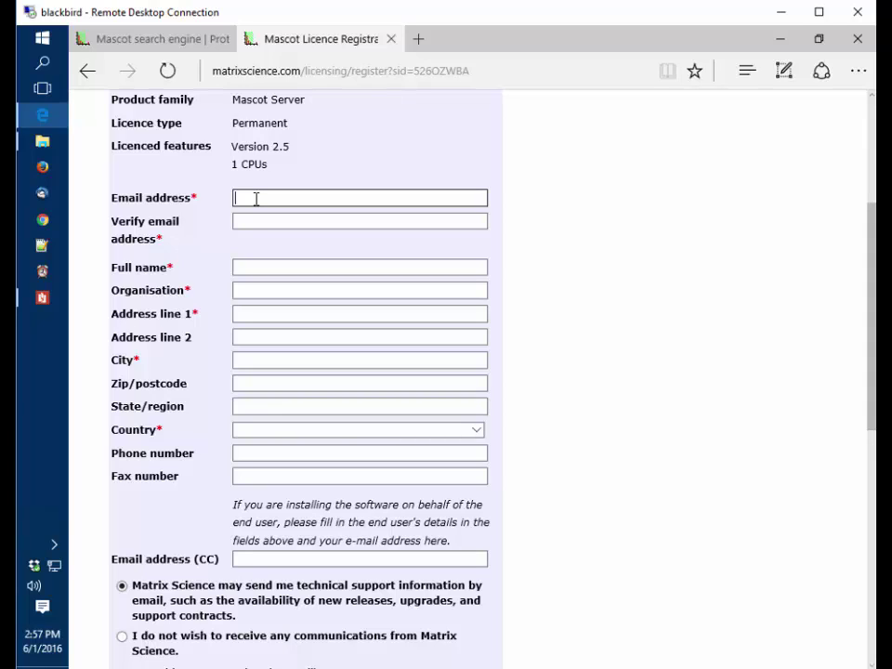
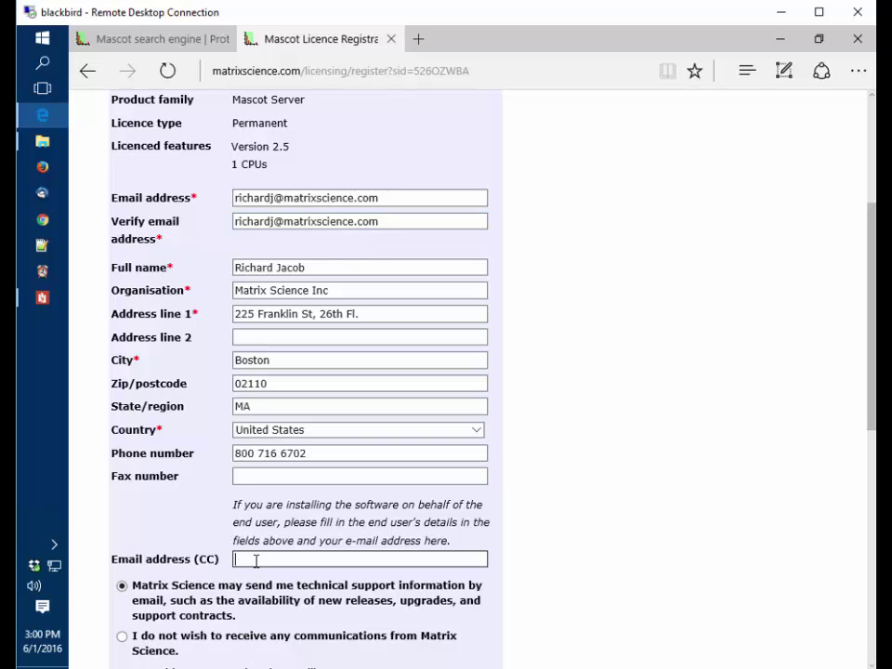
Enter the contact's e-mail, accept the licence terms, and create the licence
scroll(190, 590, "down", 1)
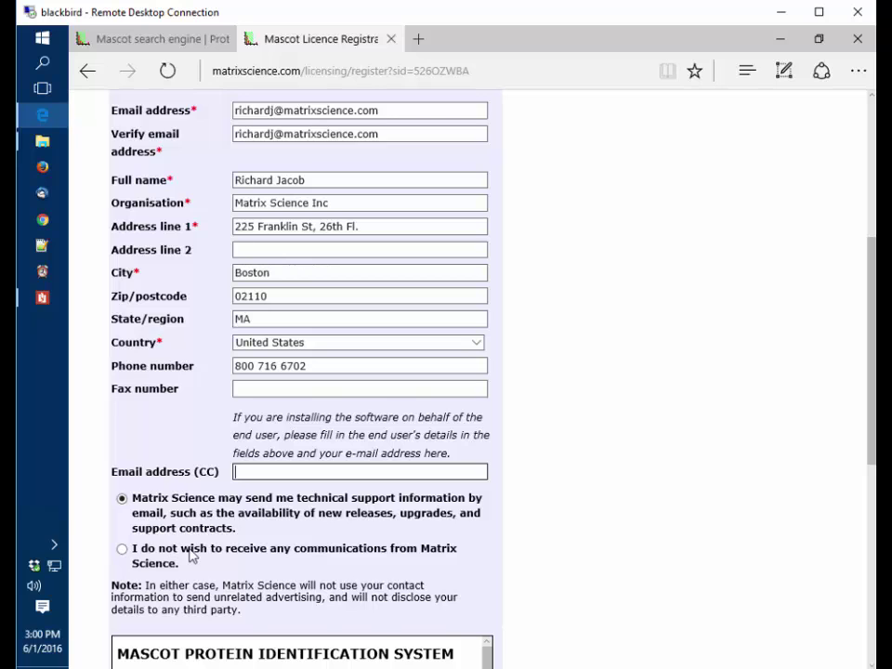
scroll(193, 558, "down", 3)
scroll(651, 551, "down", 5)
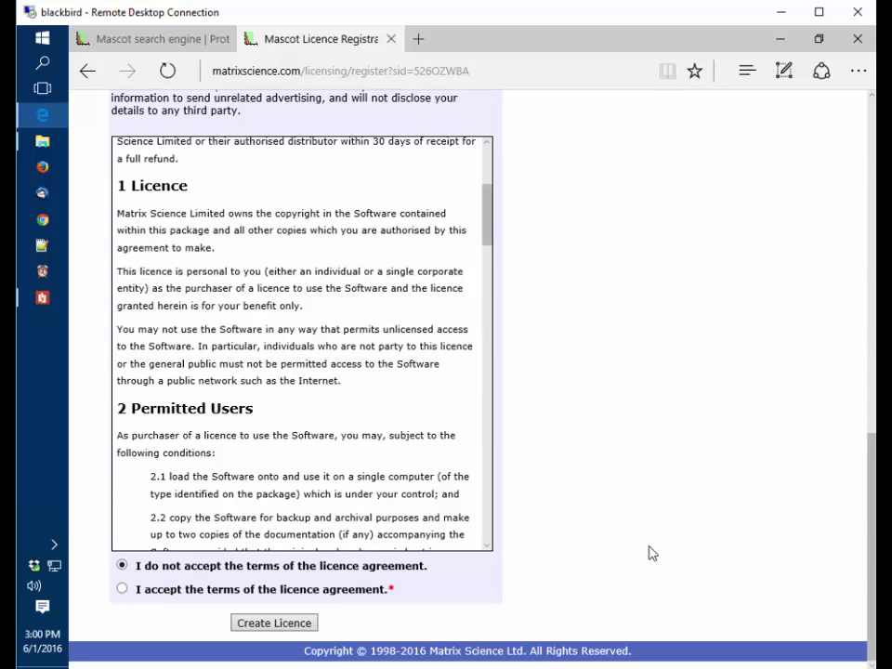
left_click(122, 592)
left_click(247, 628)
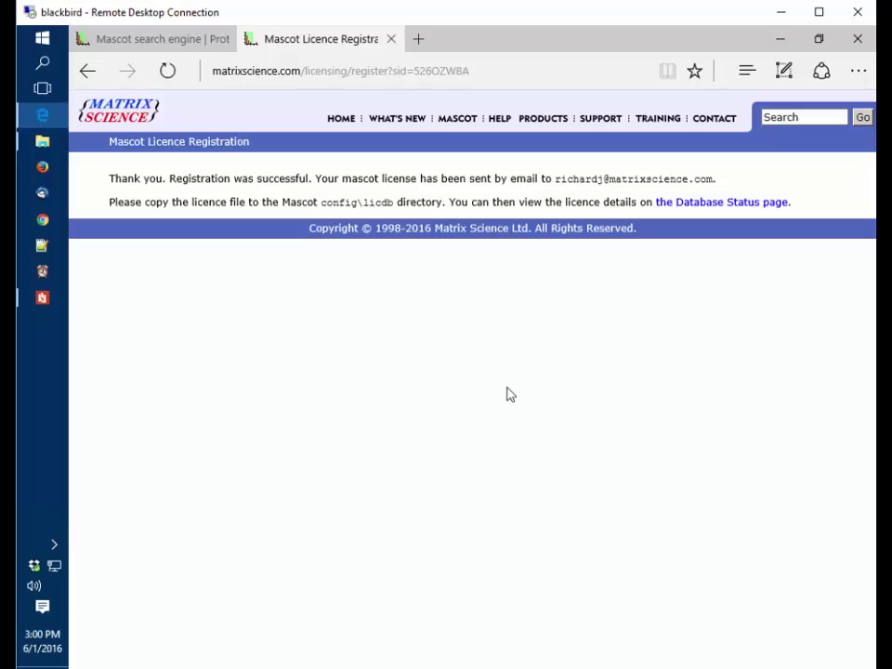
Paste the licence file into the Temp folder and copy the .lic file
left_click(43, 144)
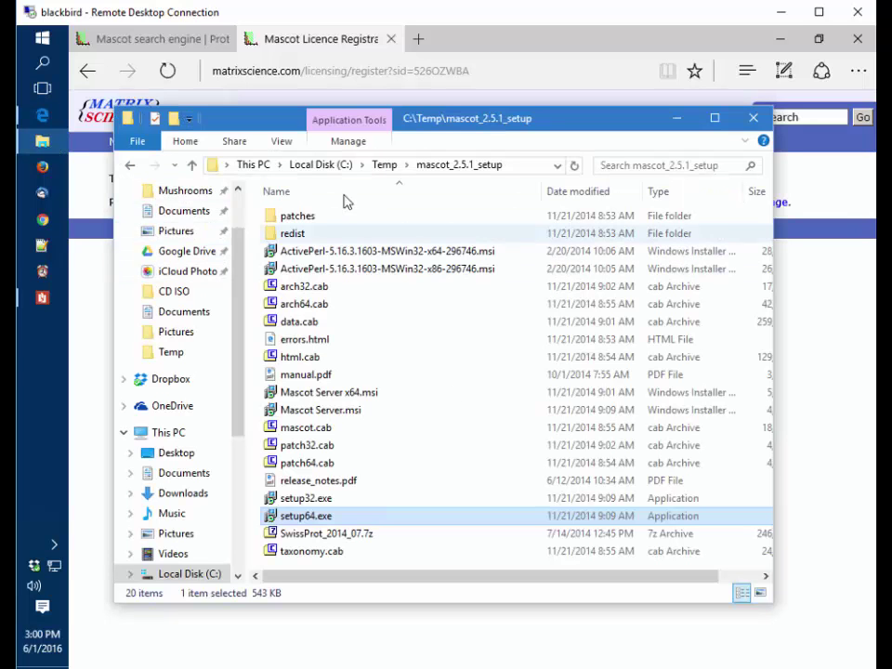
left_click(385, 165)
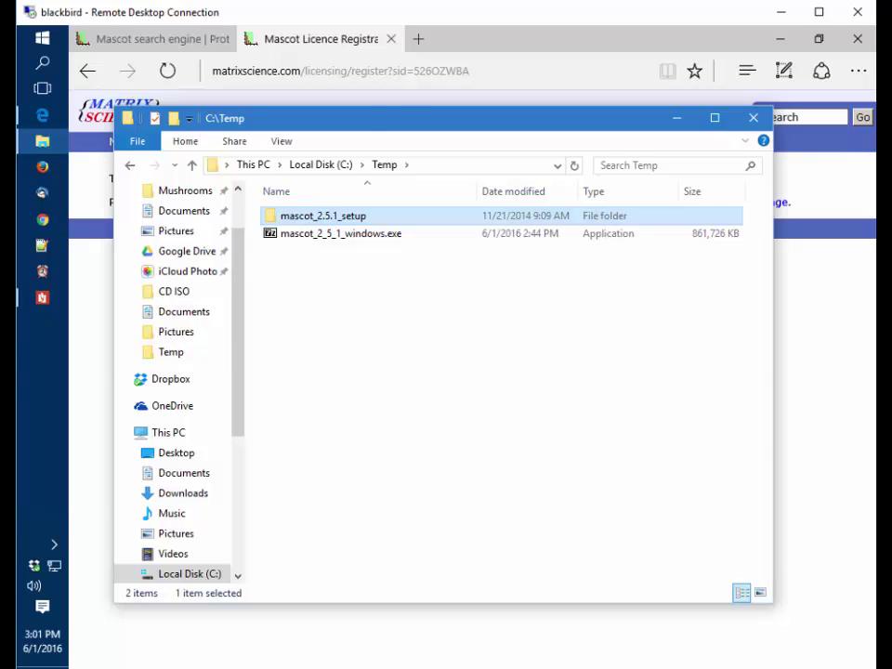
right_click(278, 264)
left_click(195, 383)
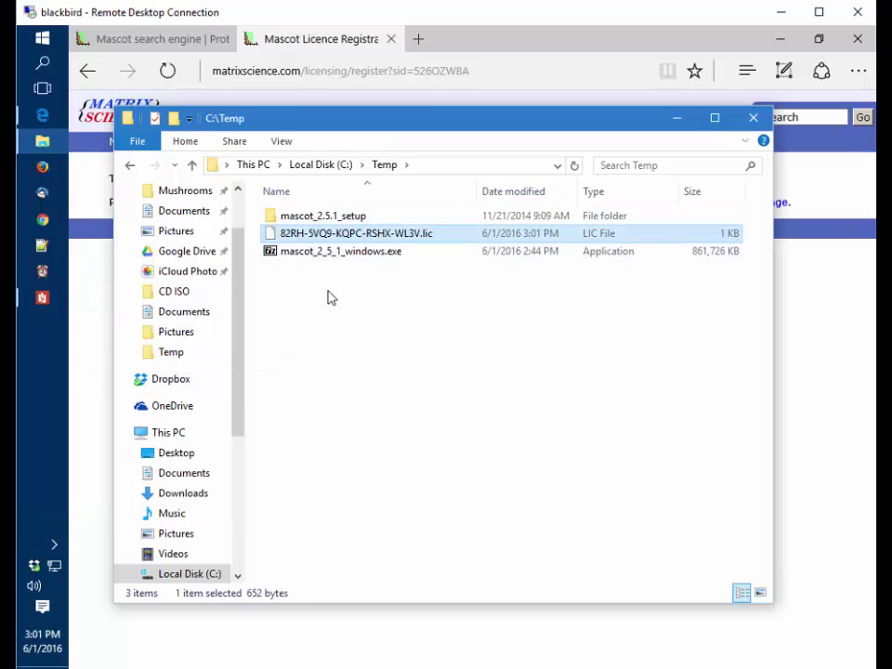
left_click(331, 238)
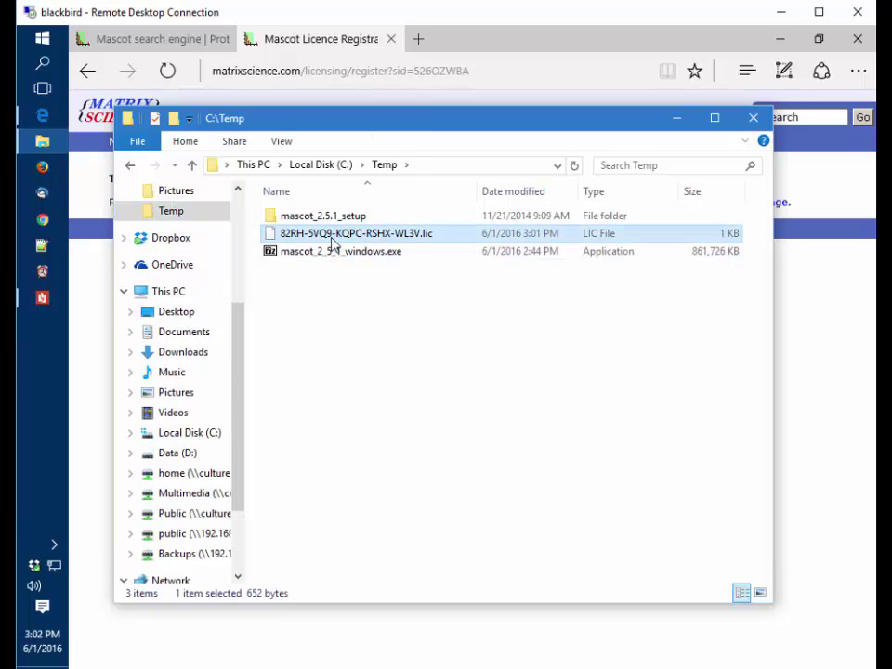
right_click(336, 239)
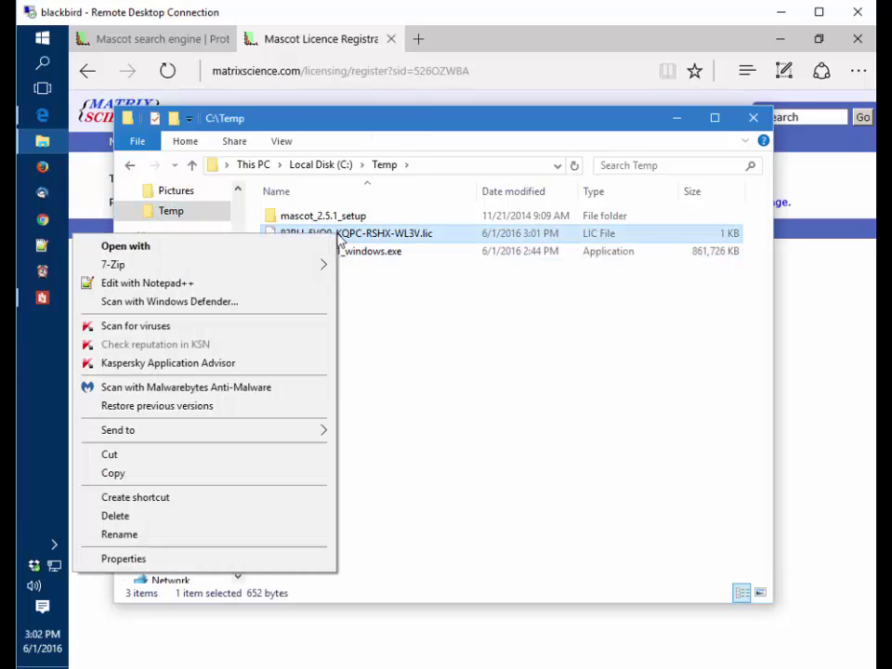
left_click(145, 473)
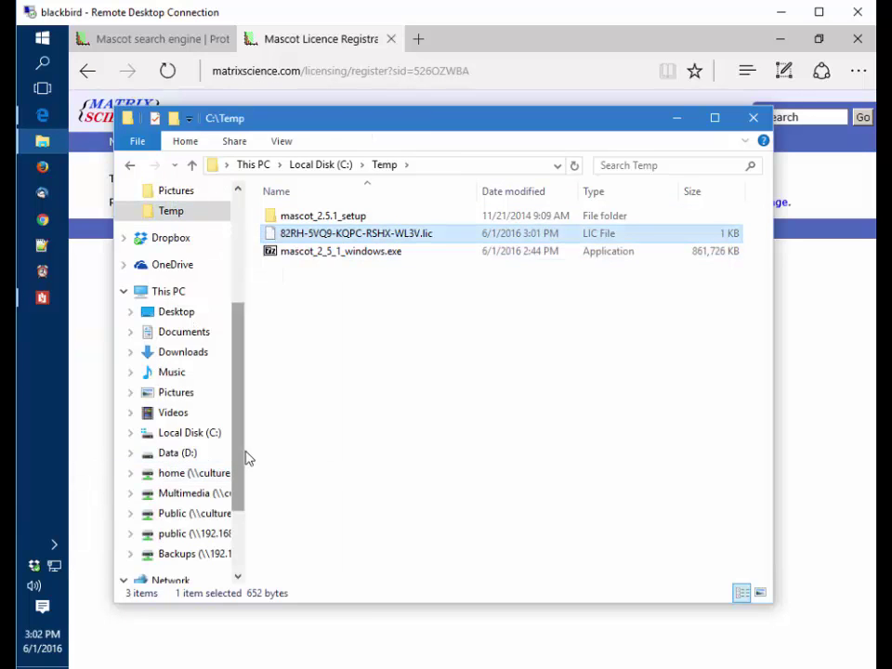
Paste the .lic file into D:\inetpub\mascot\config\licdb and switch back to Edge
left_click(185, 454)
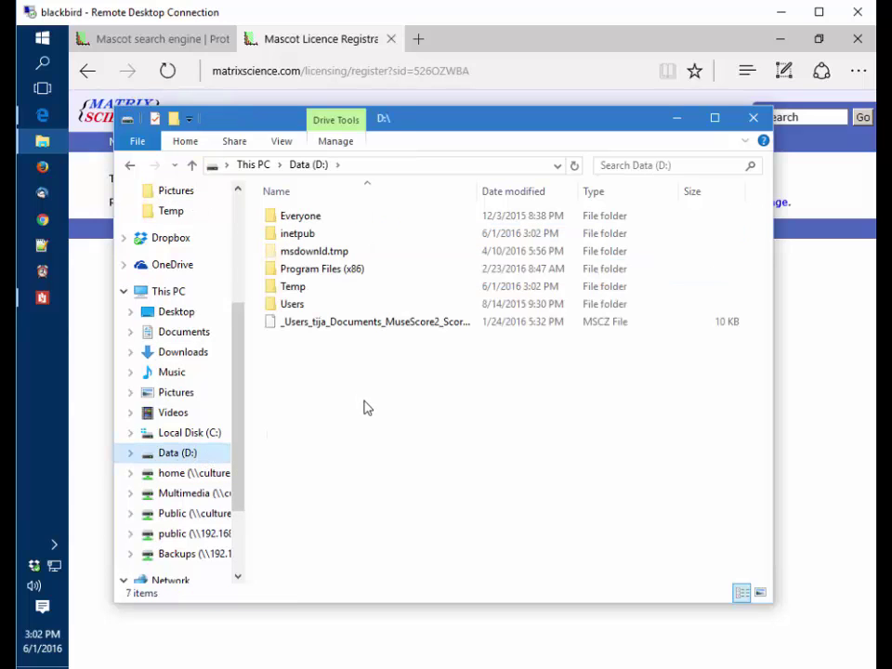
left_click(297, 236)
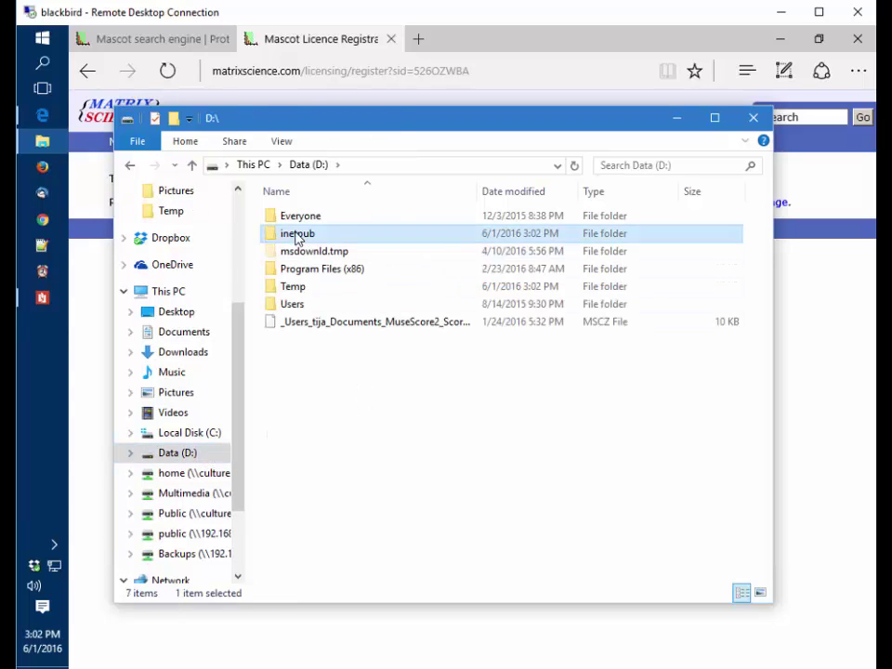
double_click(297, 236)
double_click(294, 217)
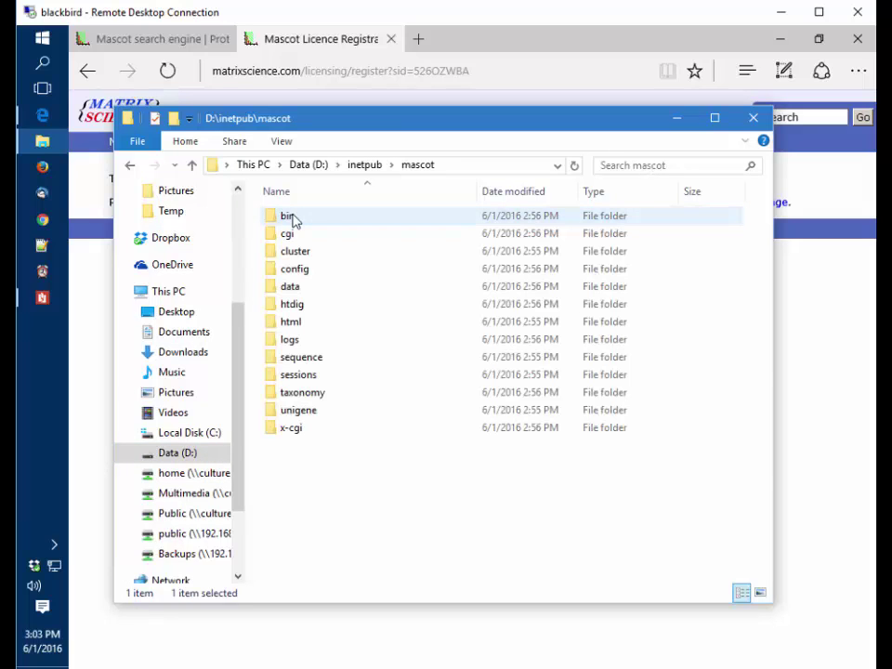
double_click(295, 268)
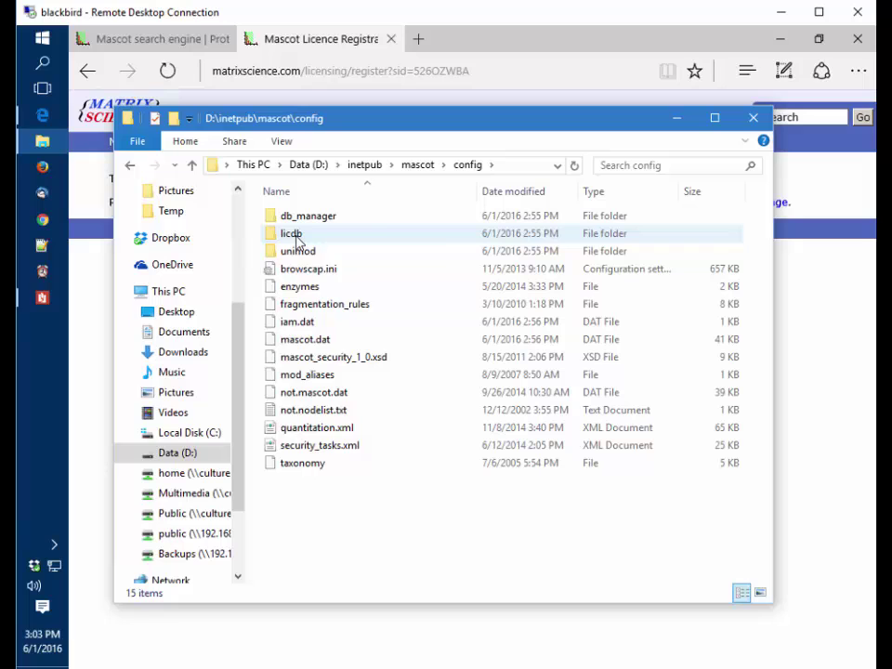
double_click(297, 239)
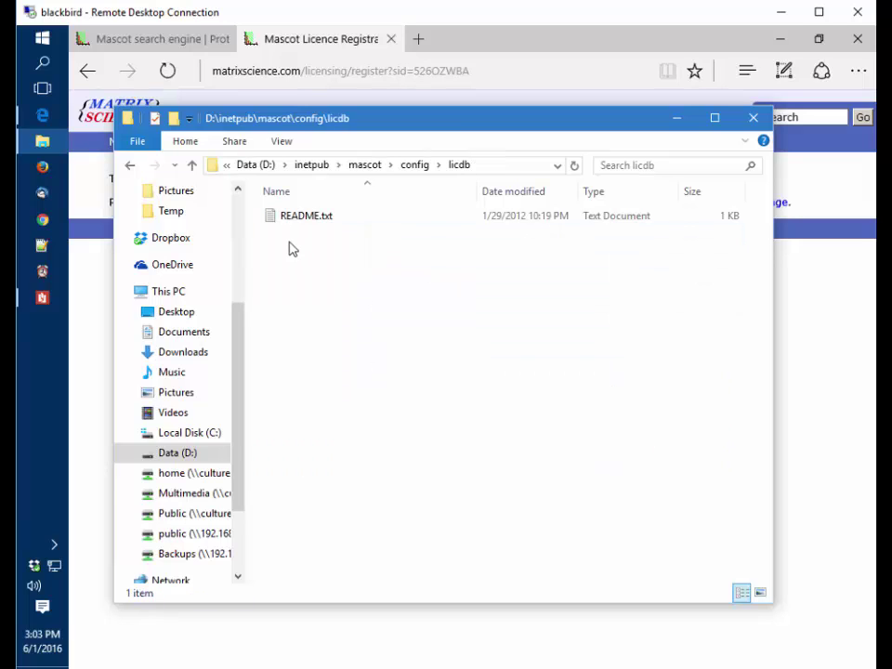
right_click(293, 248)
left_click(211, 359)
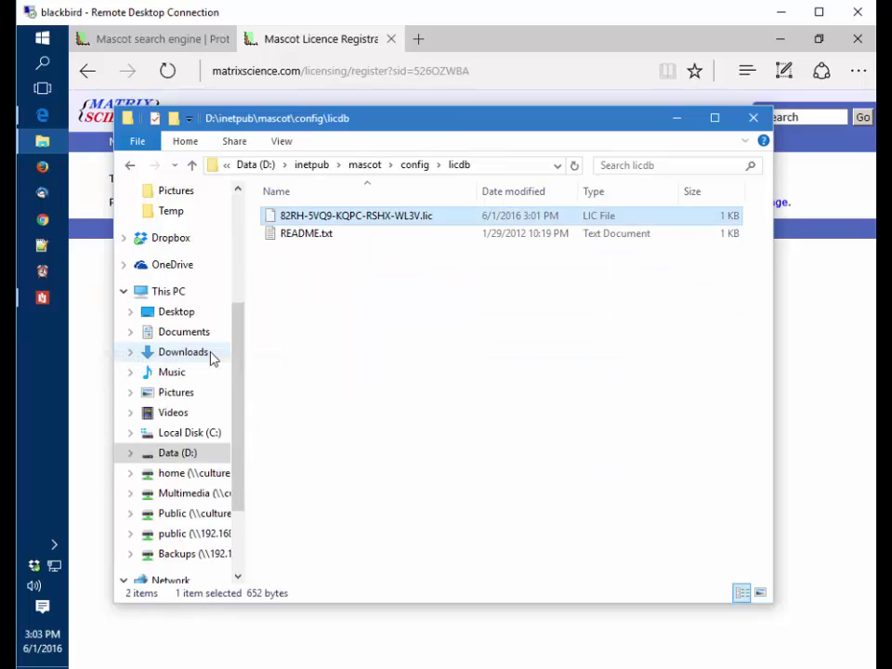
left_click(801, 351)
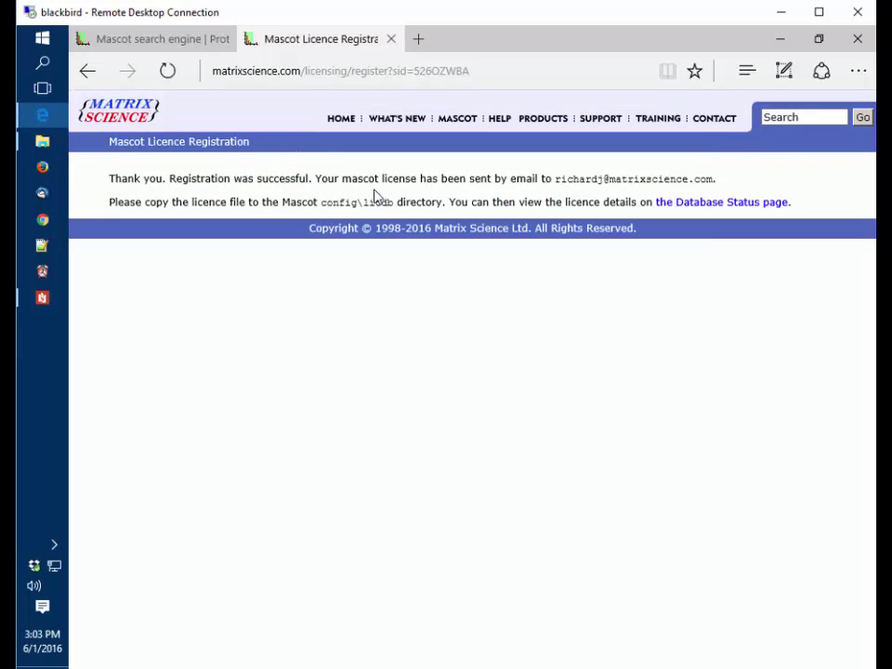
Check the Licence Information page, then view the database status overview
left_click(723, 206)
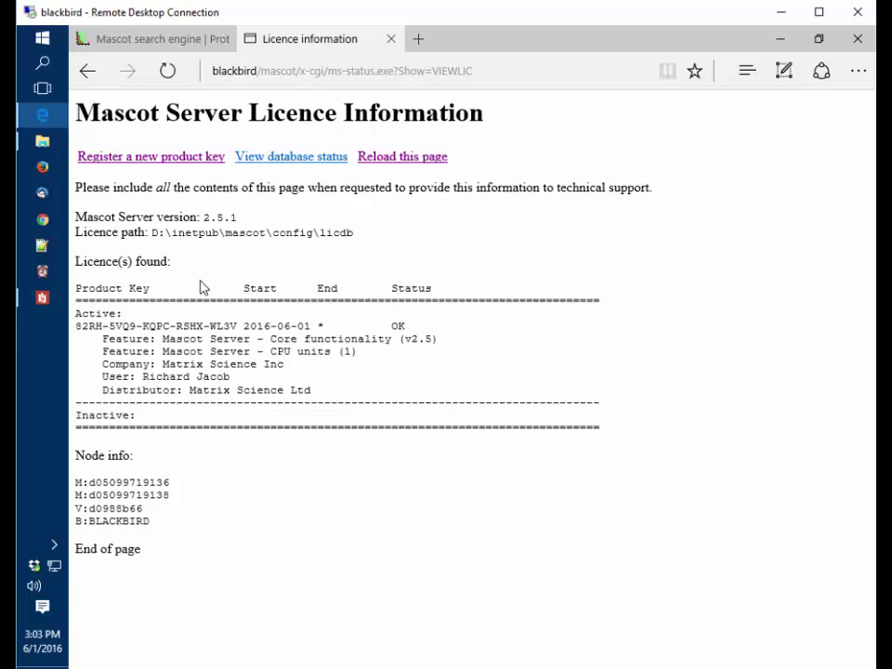
left_click(292, 158)
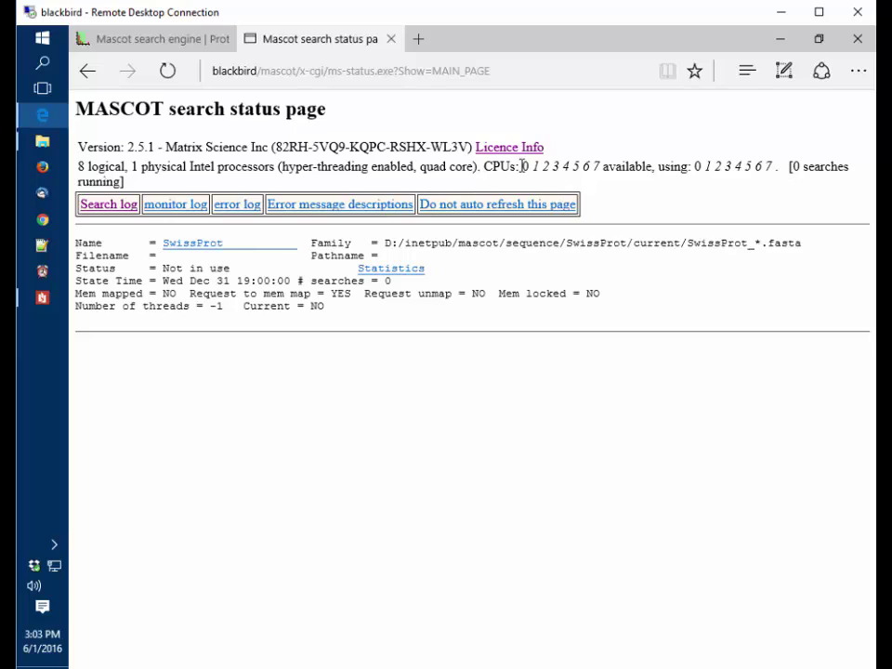
Check SwissProt's empty job list, then return to the main status page
left_click_drag(521, 166, 603, 168)
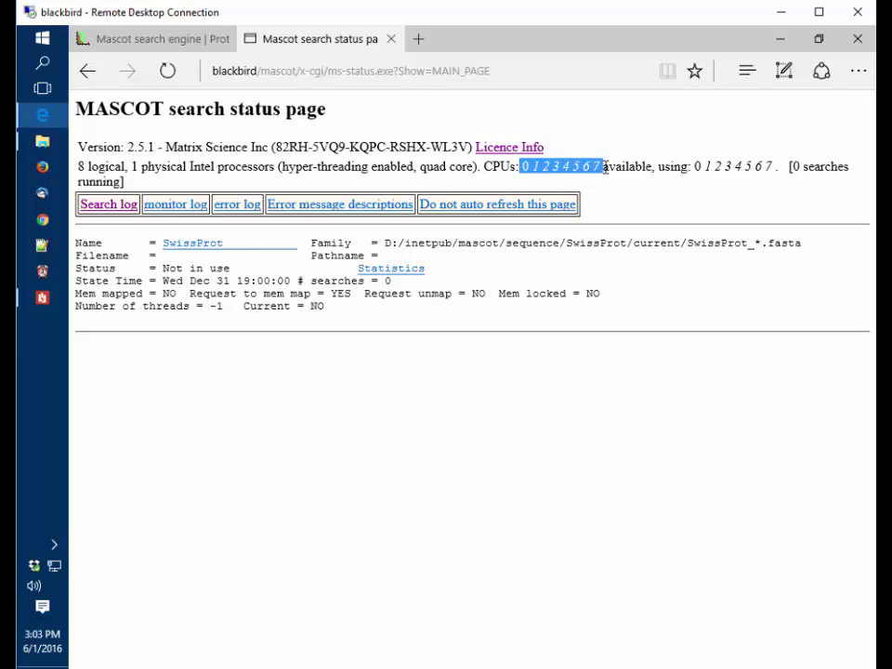
left_click(409, 164)
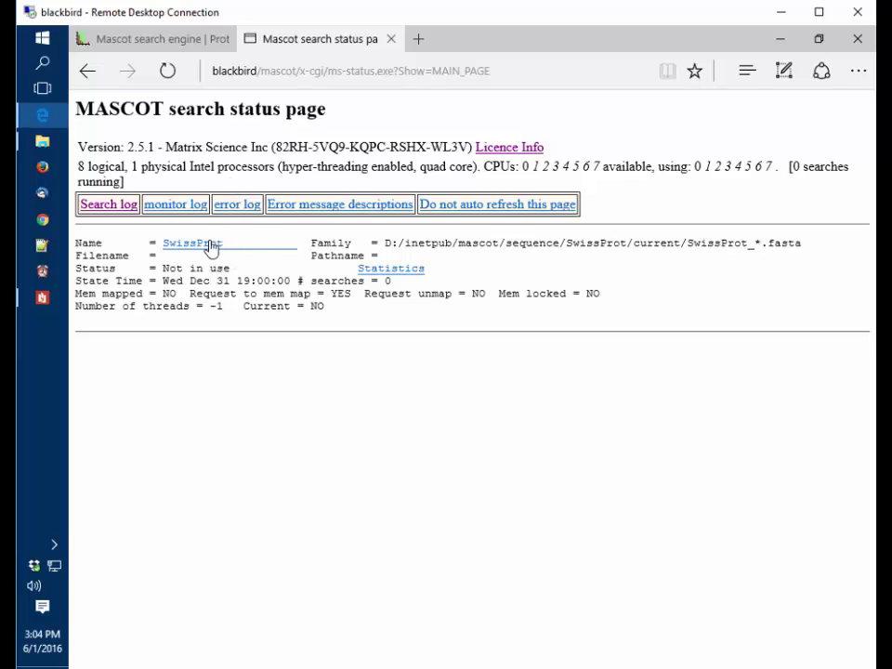
left_click(203, 246)
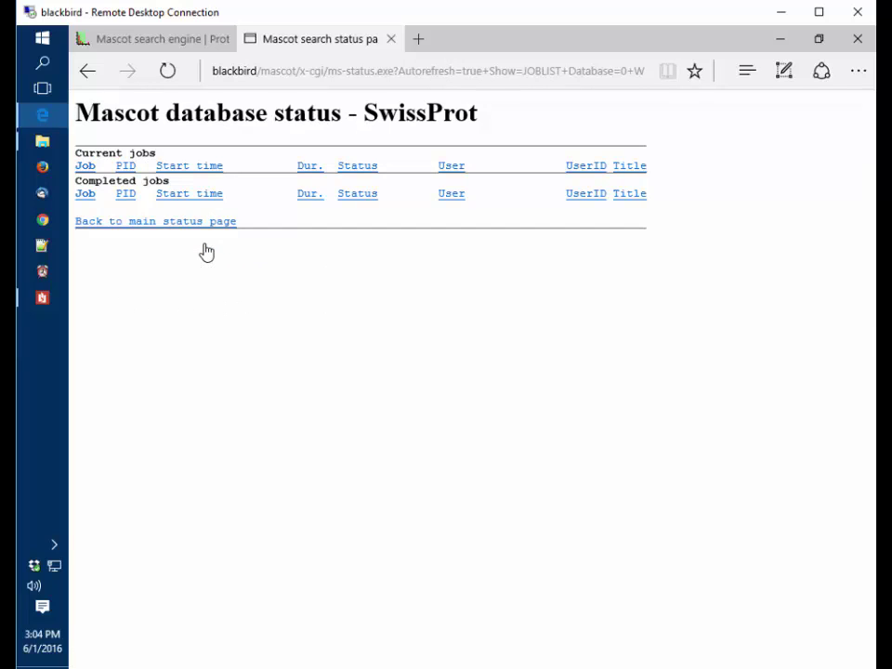
key("alt+Left")
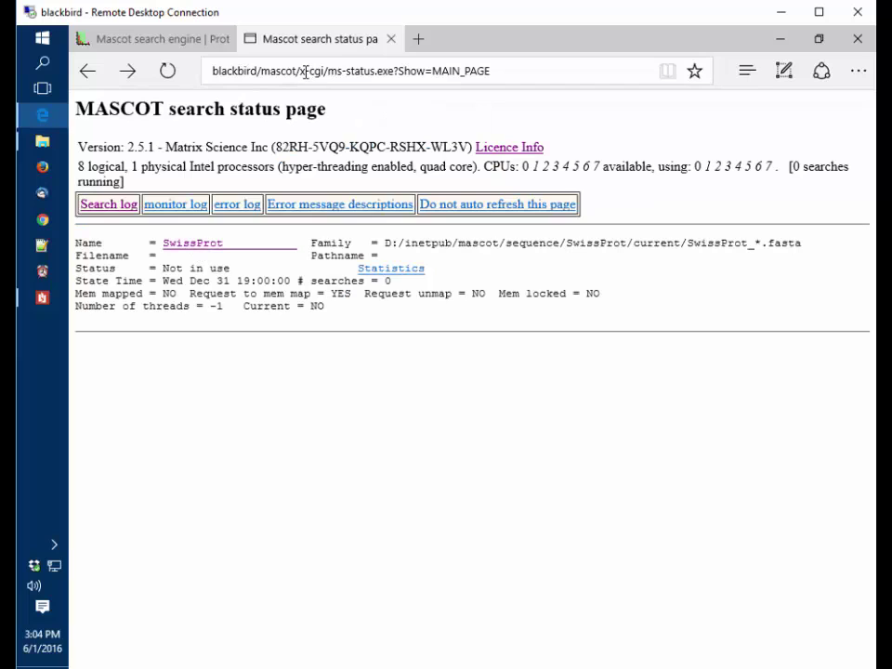
Trim the address to blackbird/mascot to reach the Mascot home page
left_click_drag(298, 71, 709, 78)
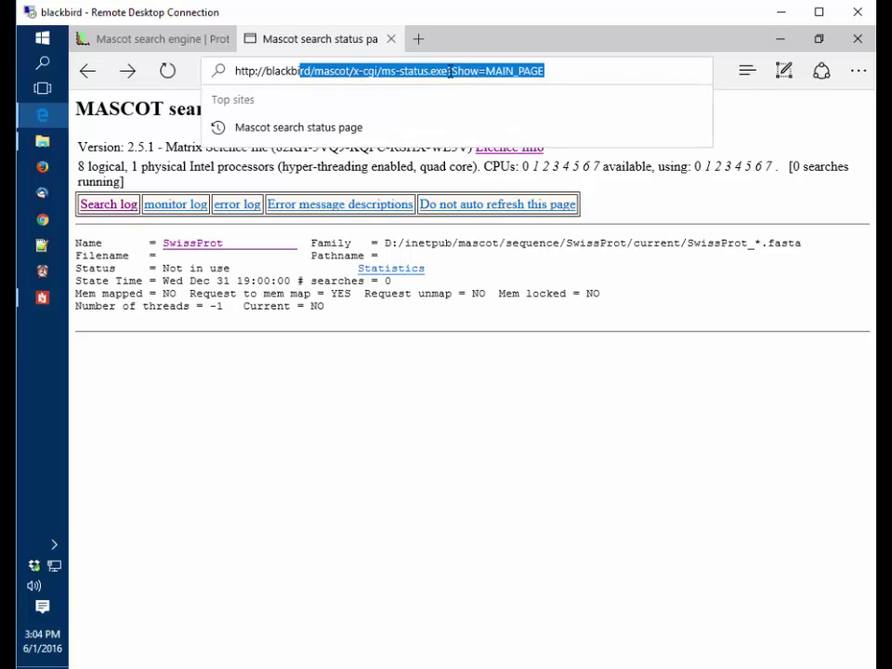
left_click(364, 75)
left_click_drag(354, 73, 659, 79)
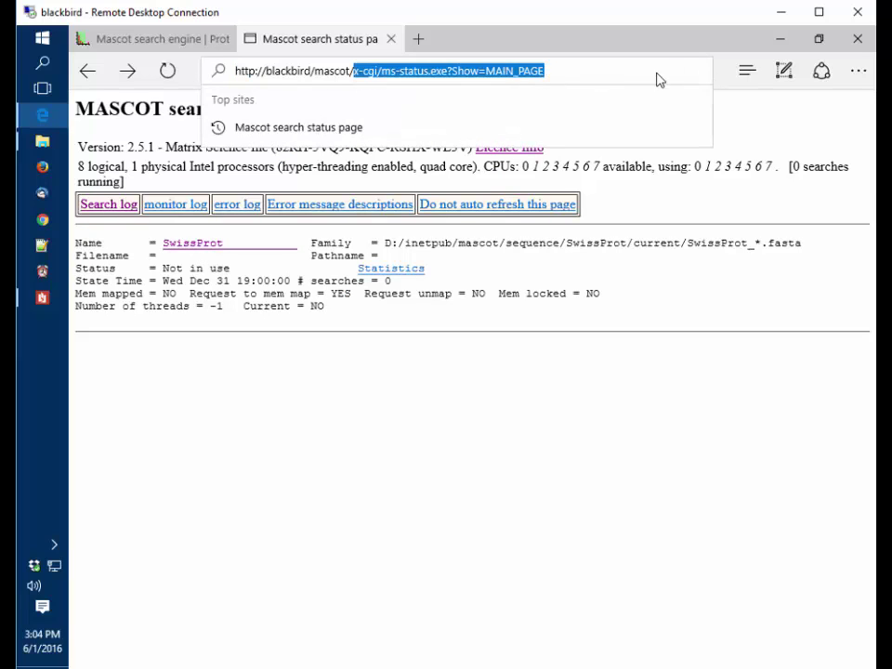
key("BackSpace")
In the Configuration Editor's Database Manager, import SwissProt synchronised with SwissProt_ID until it shows In use
key("Return")
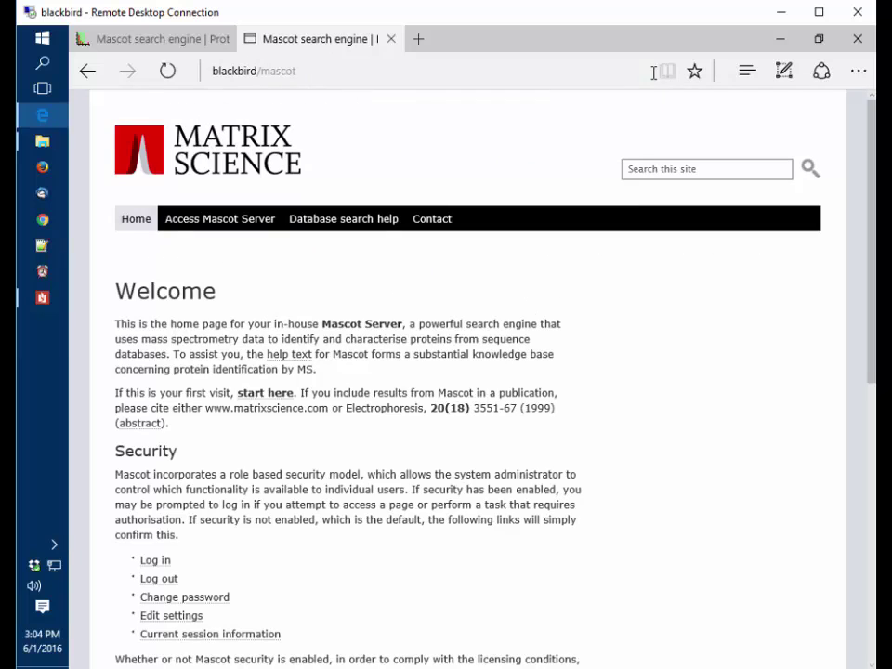
scroll(261, 312, "down", 4)
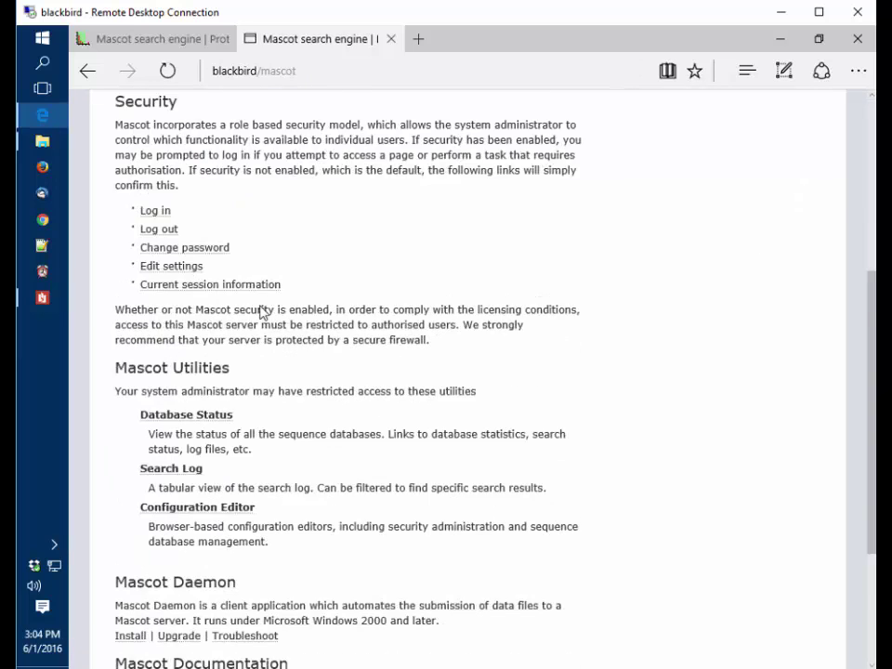
scroll(261, 312, "down", 1)
left_click(188, 423)
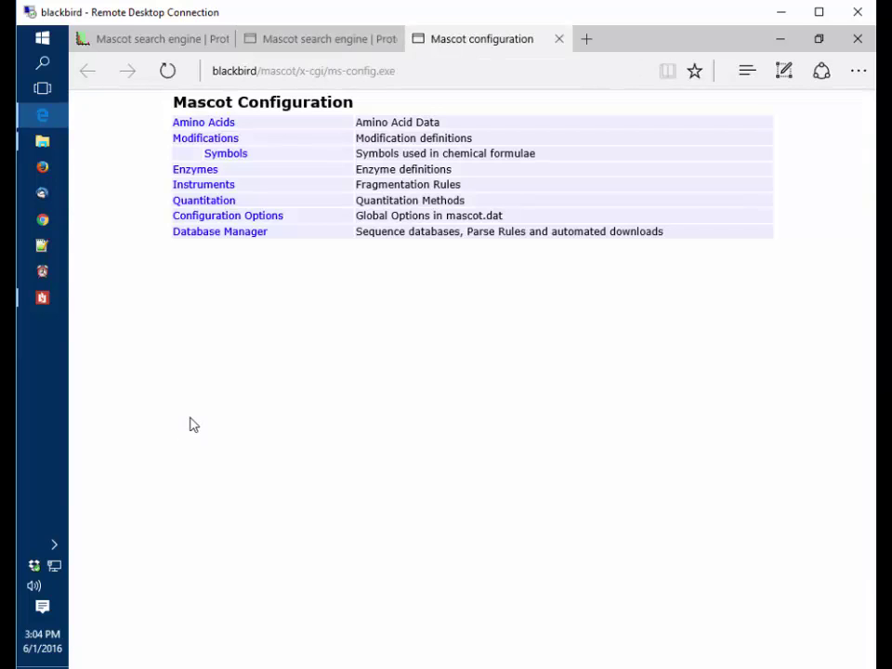
left_click(221, 233)
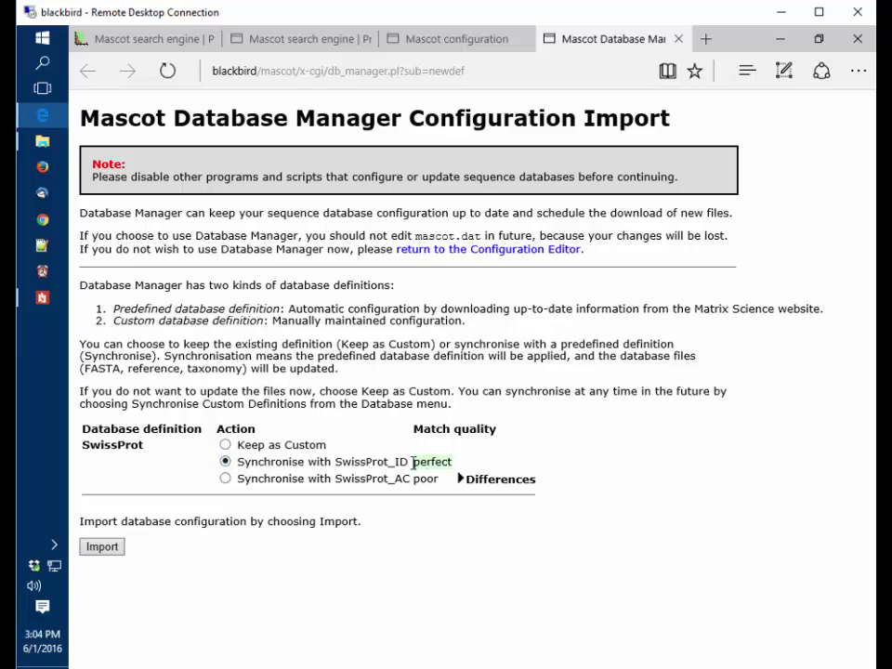
left_click(102, 548)
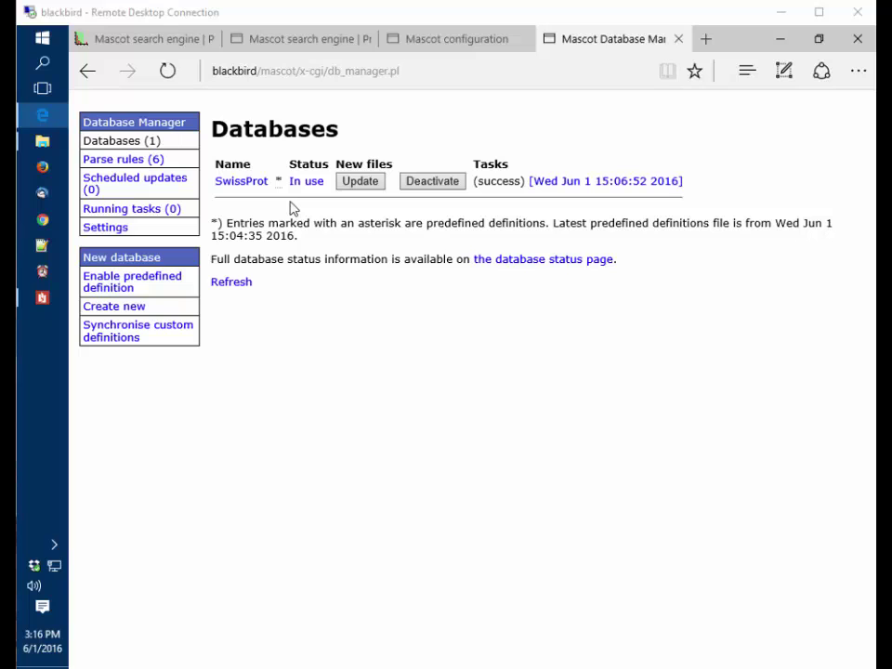
left_click(302, 40)
Open the example MS/MS results report from the Access Mascot Server page
scroll(325, 297, "up", 5)
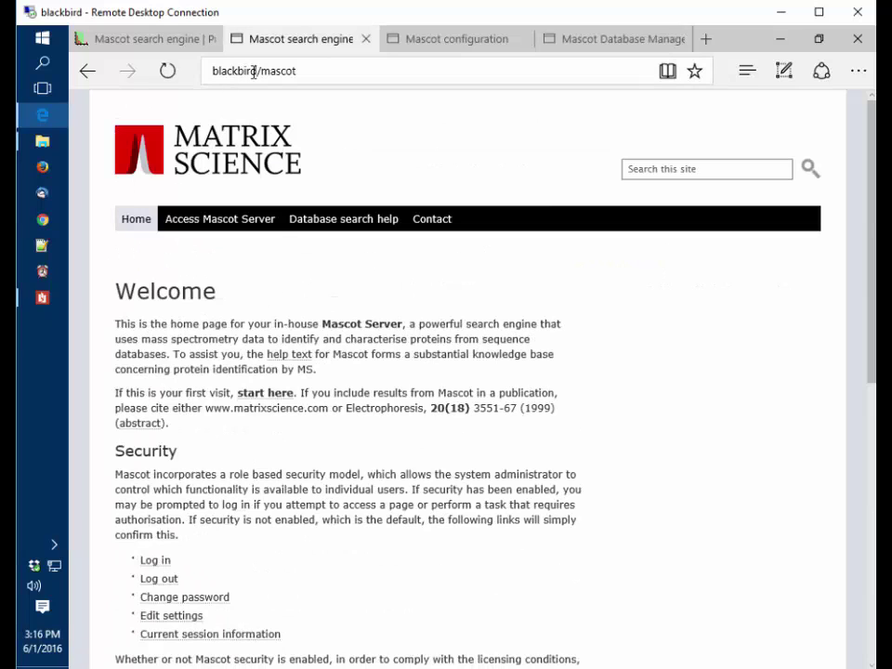
left_click(230, 228)
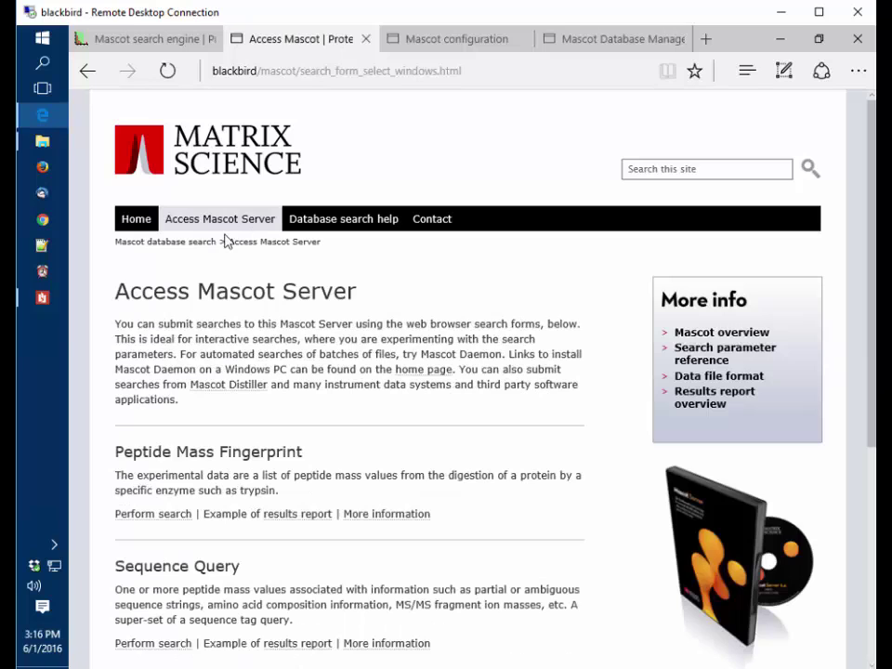
scroll(281, 371, "down", 3)
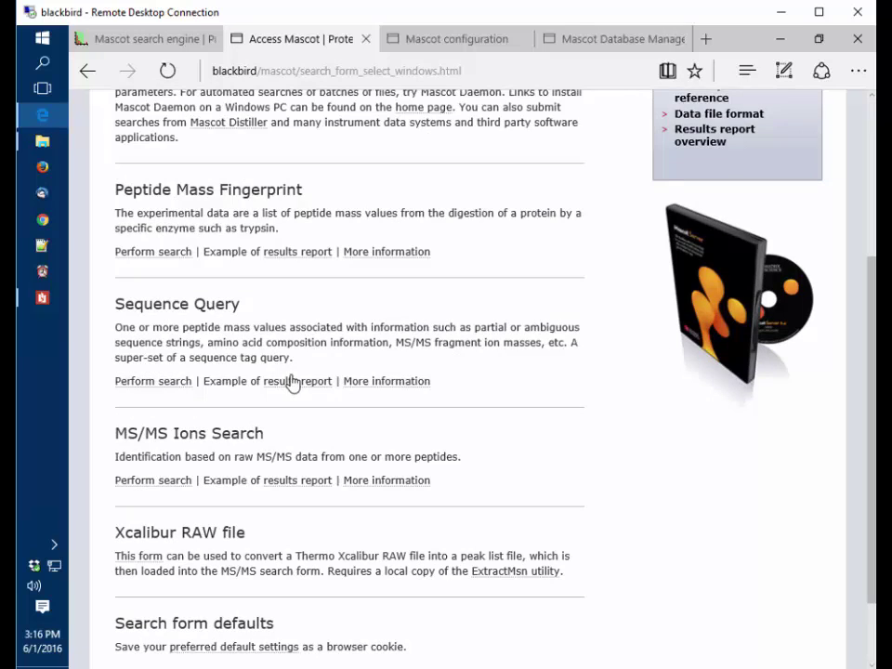
left_click(297, 481)
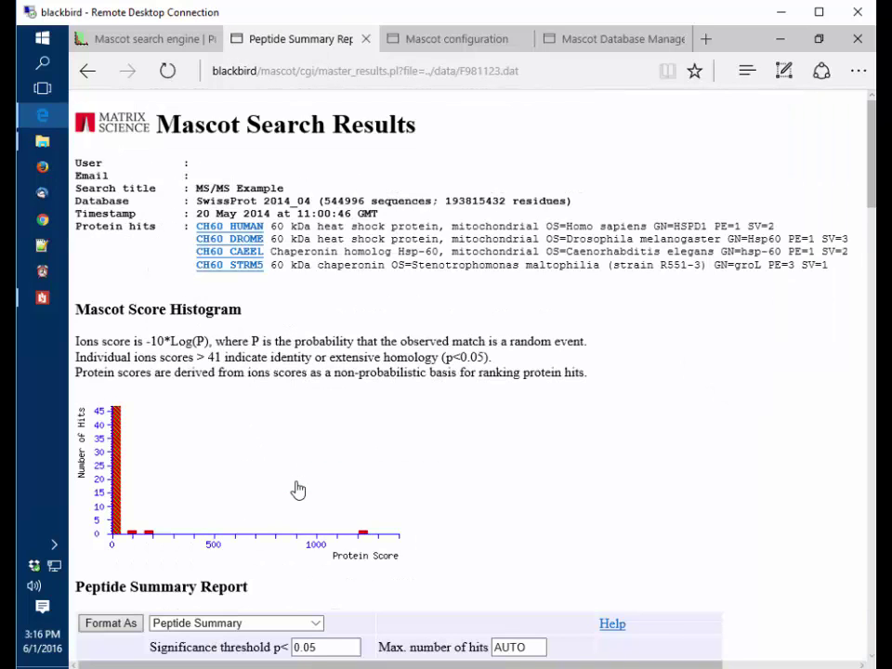
Start an MS/MS Ions search titled 'MS/MS Example' against SwissProt from the example's prefilled form
scroll(297, 490, "down", 3)
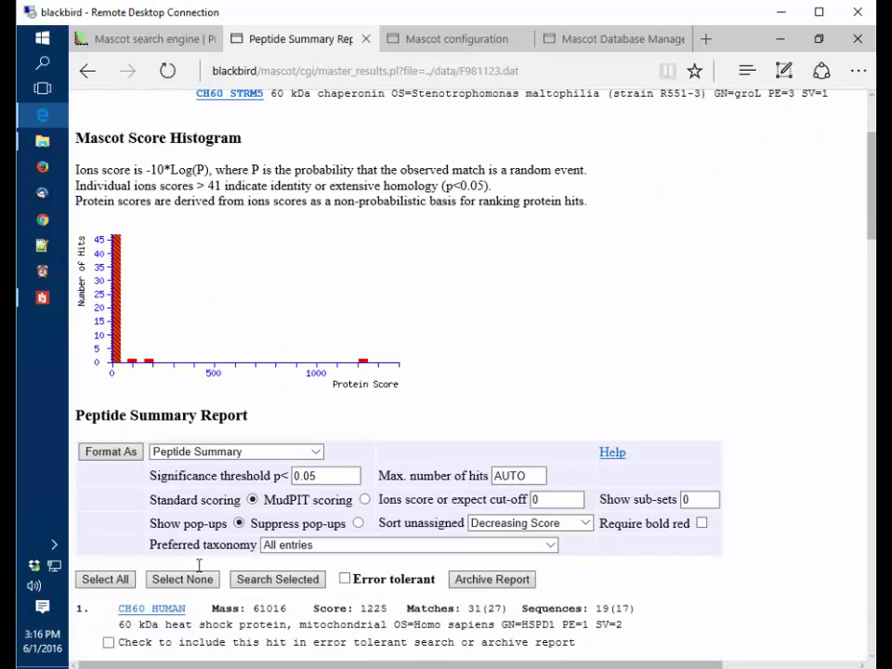
left_click(265, 580)
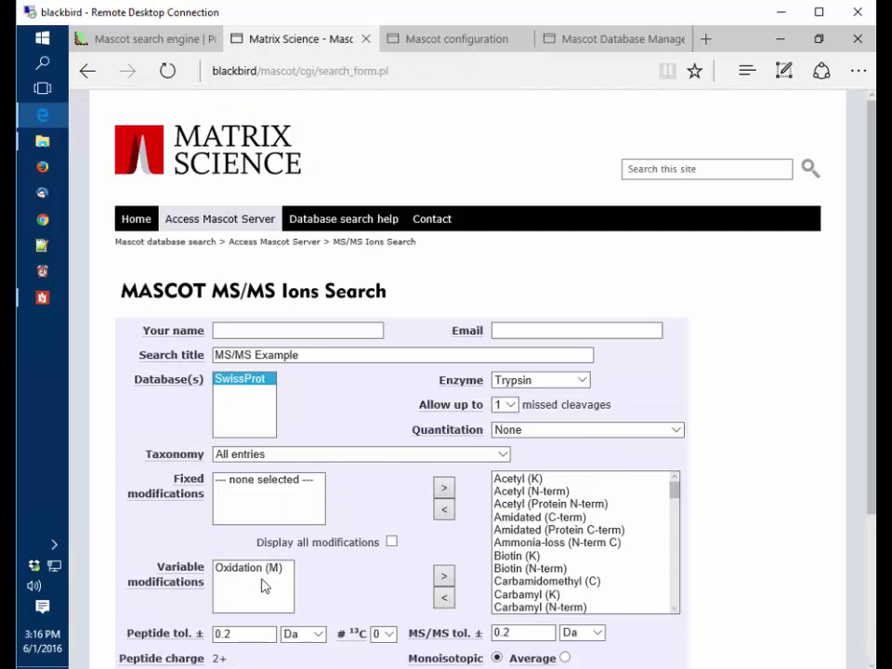
scroll(319, 454, "down", 1)
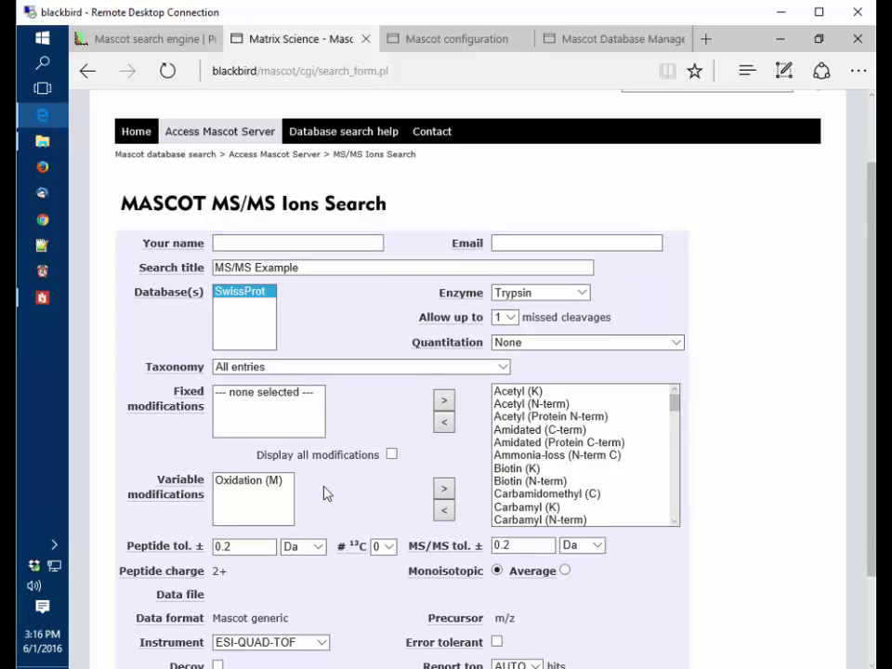
scroll(326, 494, "down", 2)
left_click(257, 577)
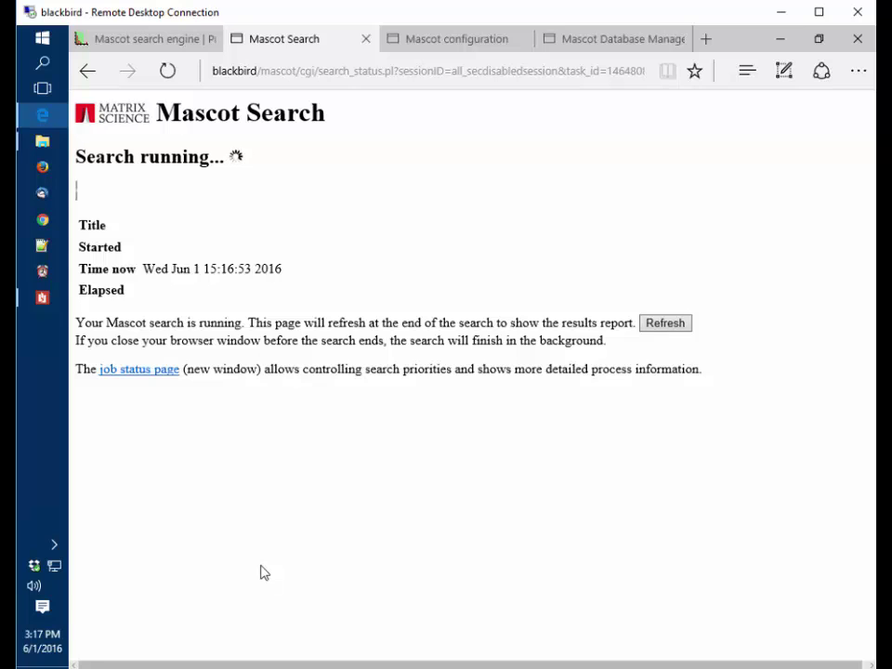
Refresh the search status page to load the Peptide Summary, with CH60_HUMAN as top hit
left_click(171, 79)
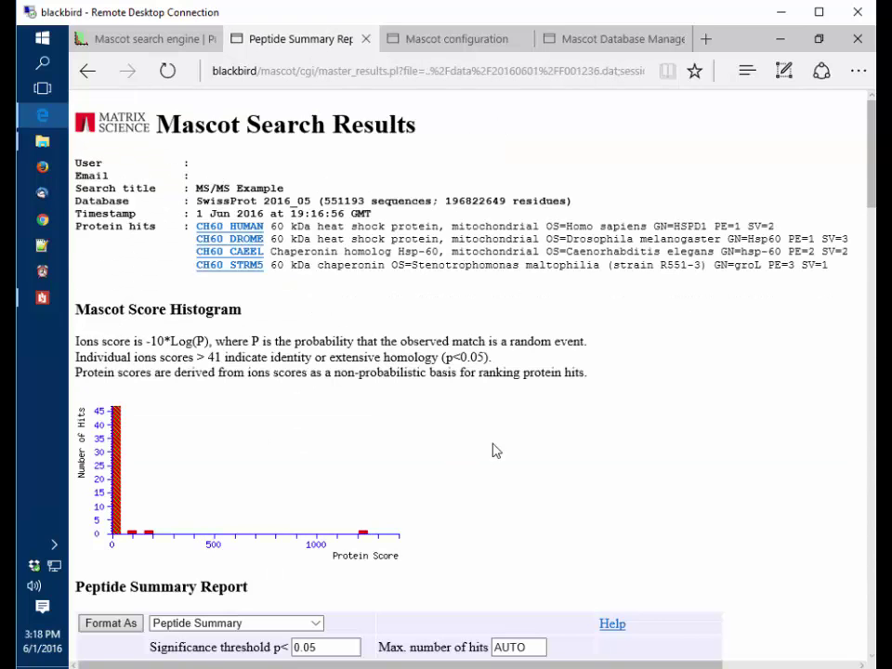